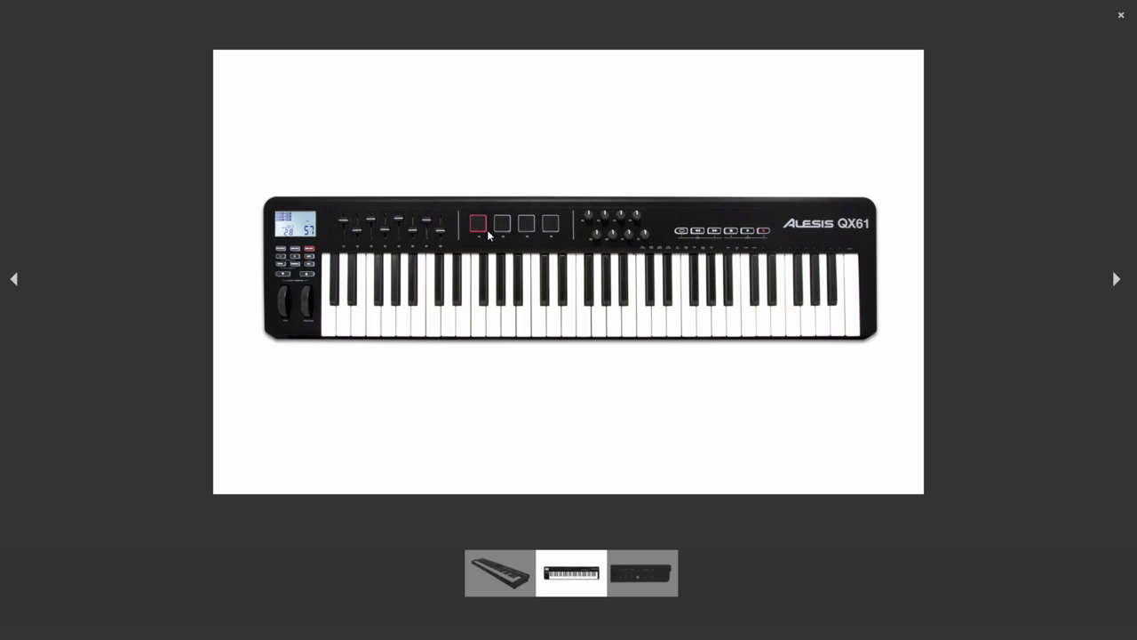
Close the enlarged keyboard photo to read the MIDI2LR web page.
{"action": "key", "text": "Escape"}
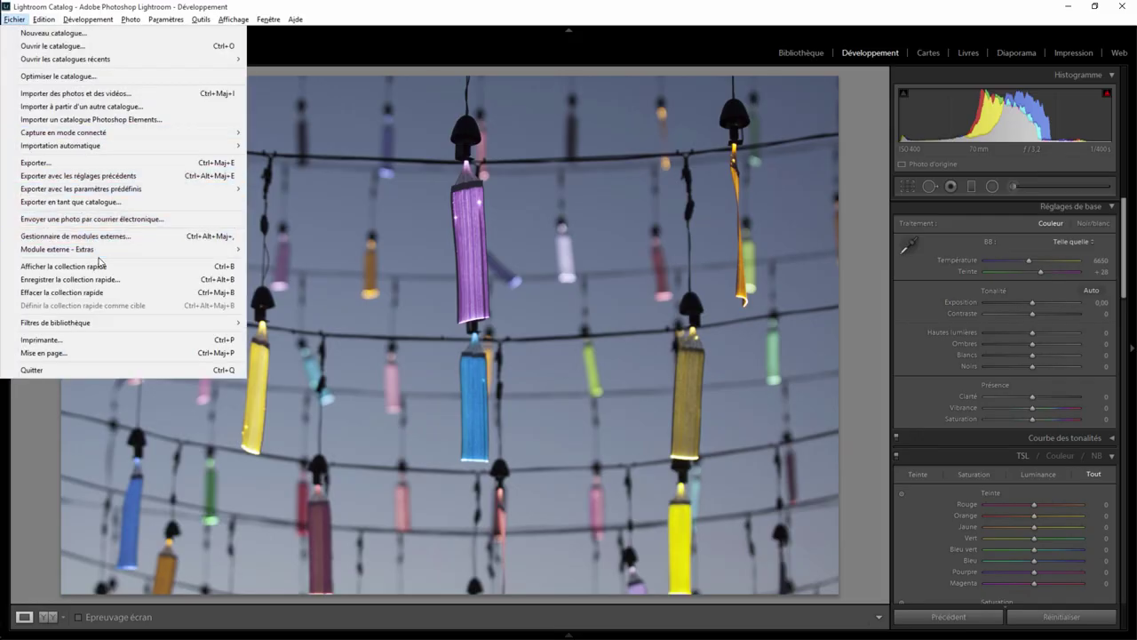
Confirm MIDI2LR is enabled in the Plug-in Manager and start the MIDI2LR server.
{"action": "left_click", "coordinate": [96, 236]}
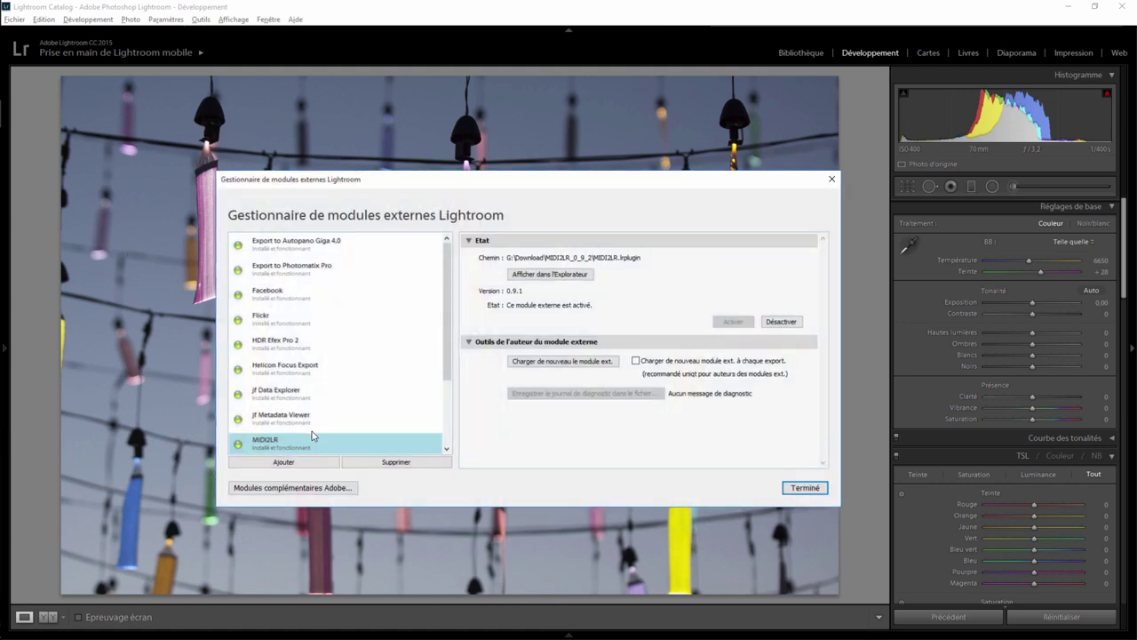
{"action": "left_click", "coordinate": [805, 488]}
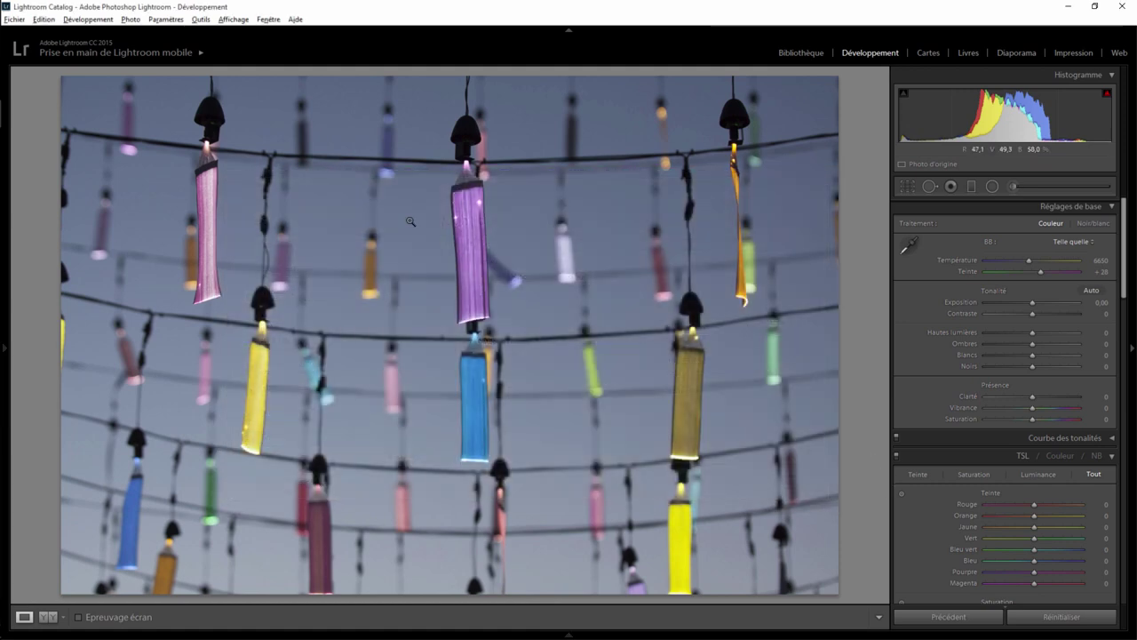
{"action": "left_click", "coordinate": [14, 19]}
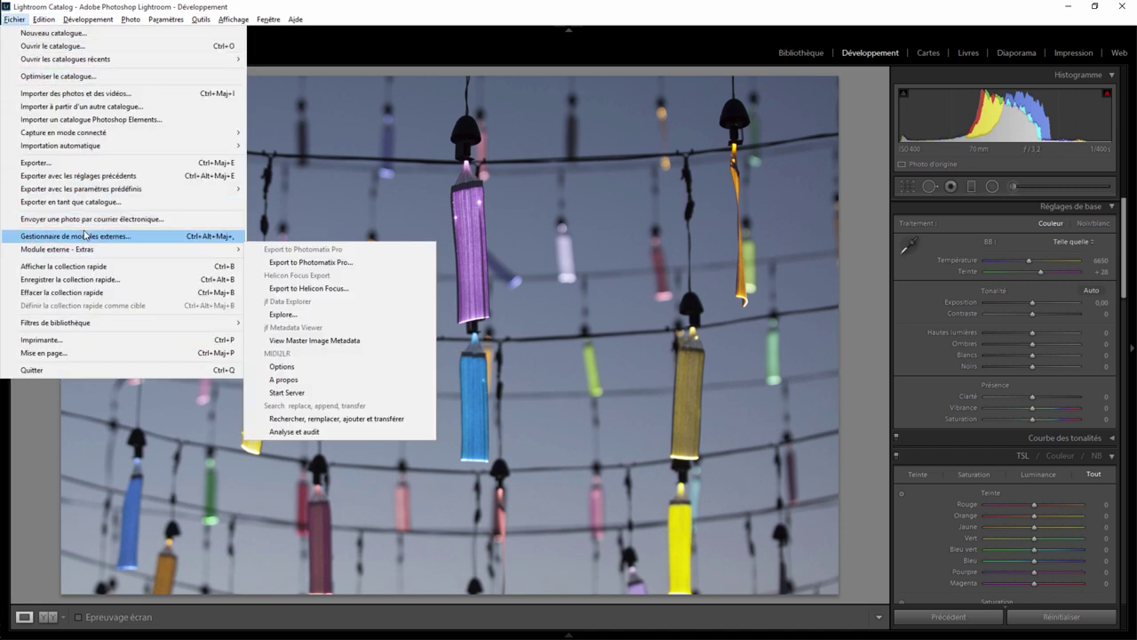
{"action": "mouse_move", "coordinate": [56, 249]}
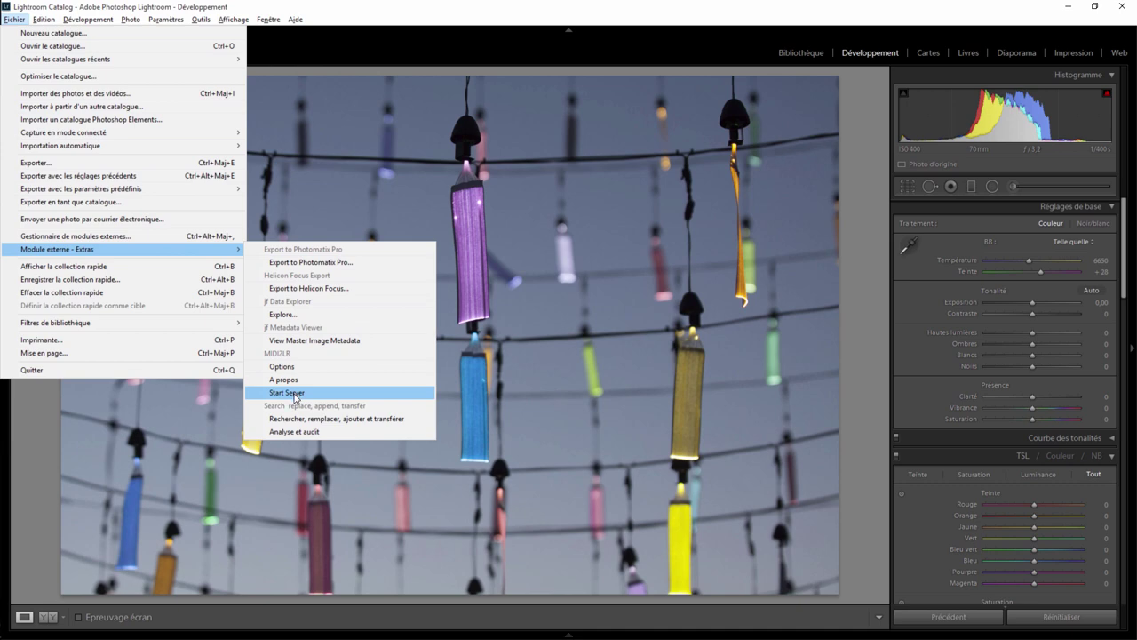
{"action": "left_click", "coordinate": [295, 394]}
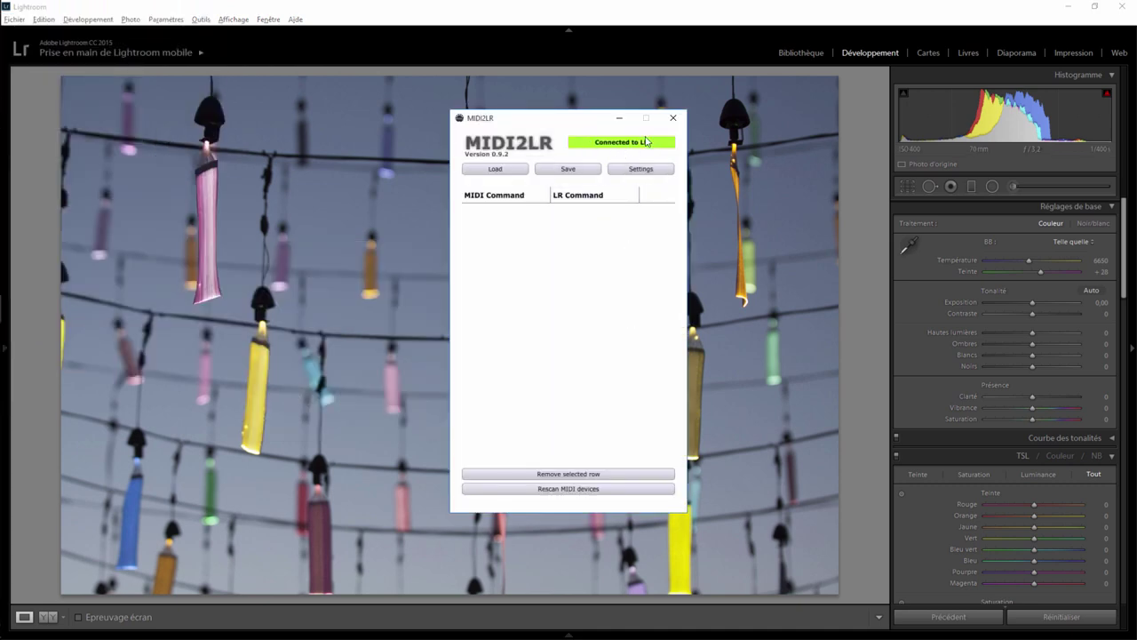
Move the MIDI2LR window aside to the right of the screen.
{"action": "left_click_drag", "start_coordinate": [583, 121], "coordinate": [821, 104]}
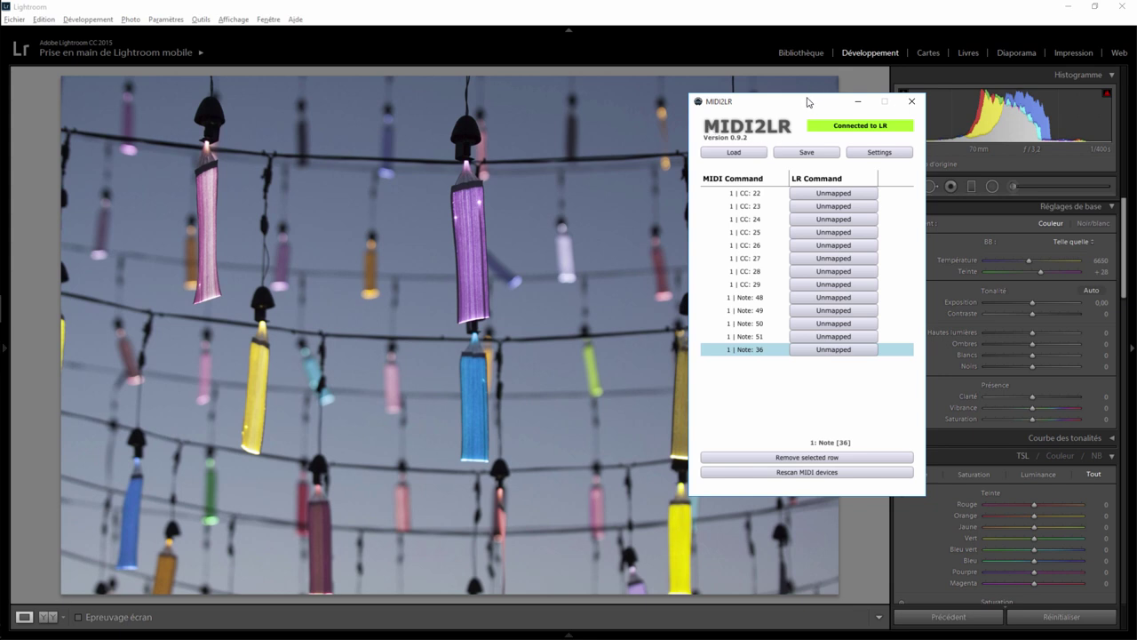
Recentre the MIDI2LR window and bring up the command menu for CC 22.
{"action": "left_click_drag", "start_coordinate": [806, 102], "coordinate": [601, 105]}
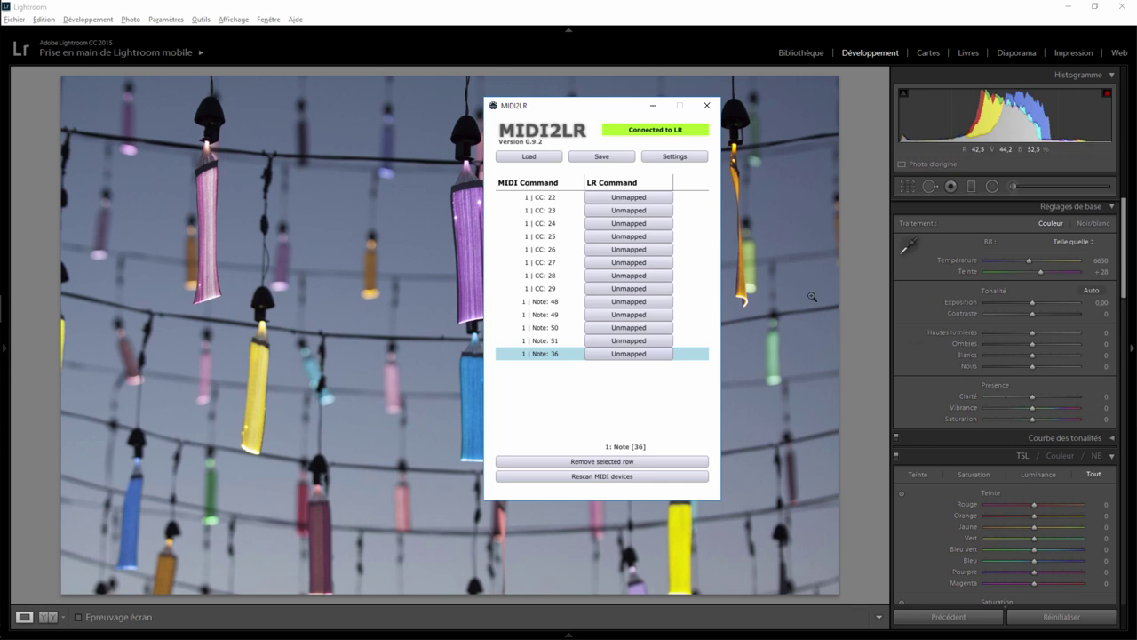
{"action": "left_click", "coordinate": [629, 198]}
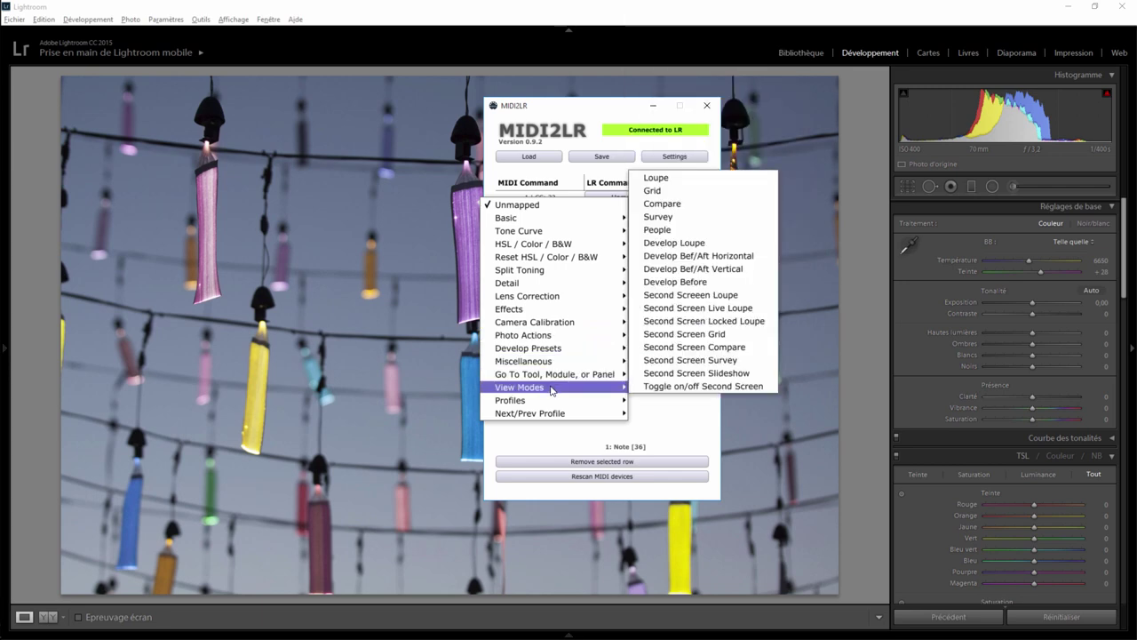
{"action": "mouse_move", "coordinate": [533, 218]}
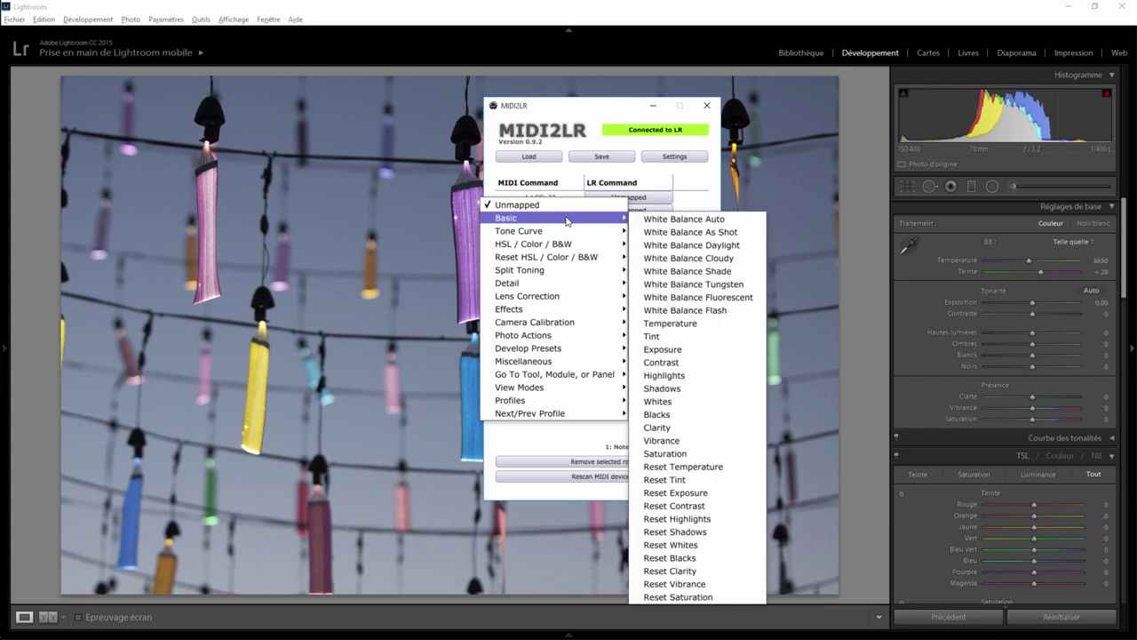
Map knobs CC 22–25 to Exposure, Contrast, Highlights and Shadows.
{"action": "left_click", "coordinate": [662, 349]}
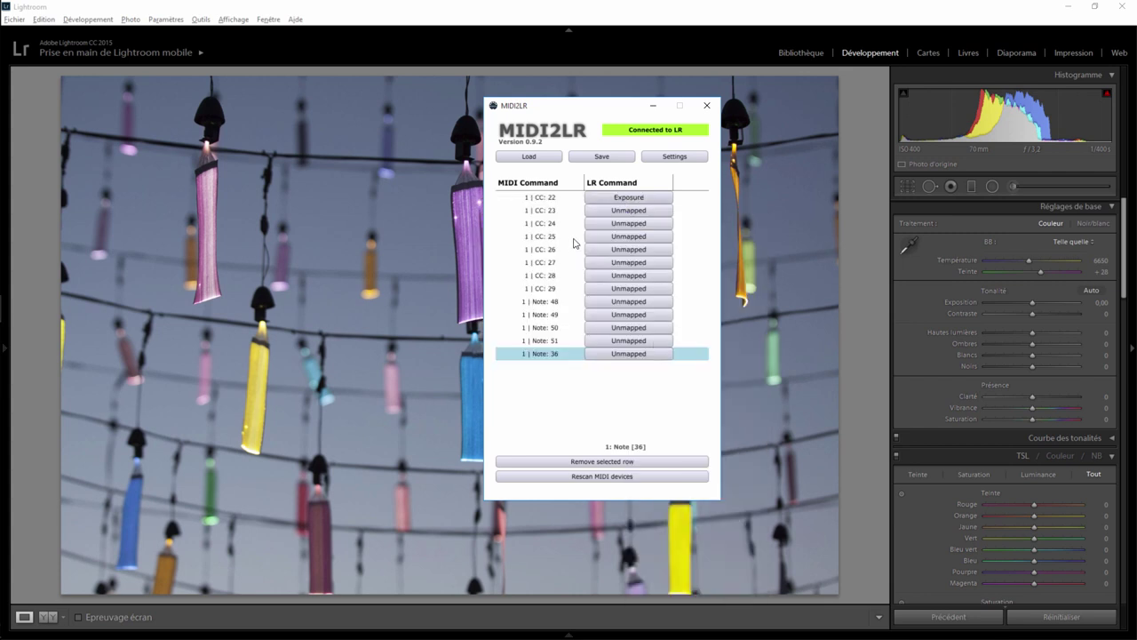
{"action": "left_click", "coordinate": [622, 211]}
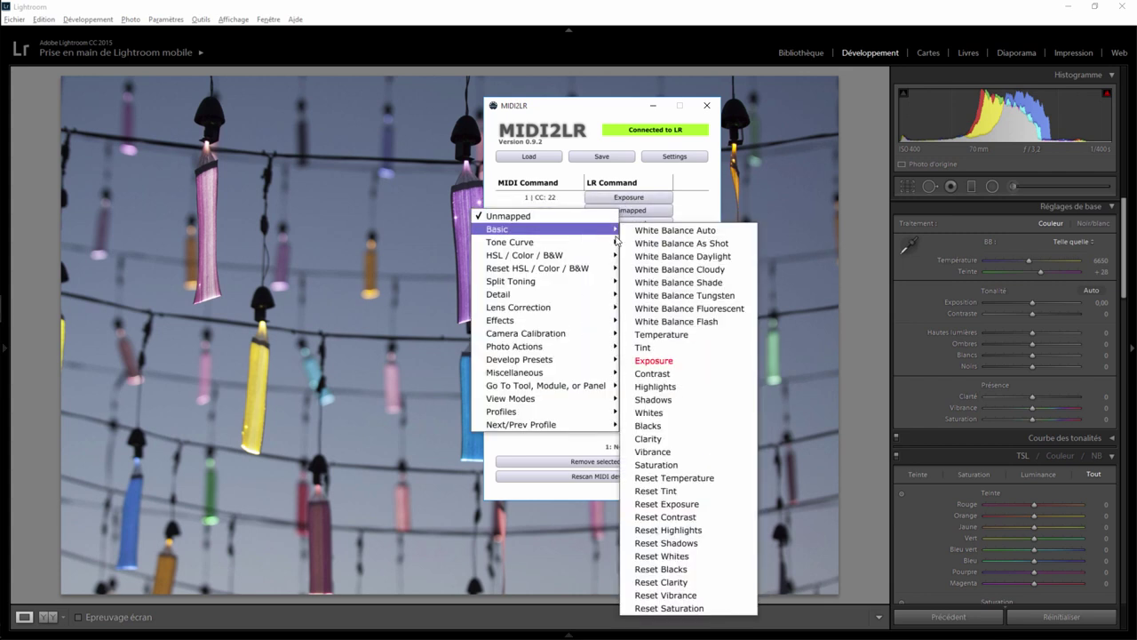
{"action": "left_click", "coordinate": [662, 373]}
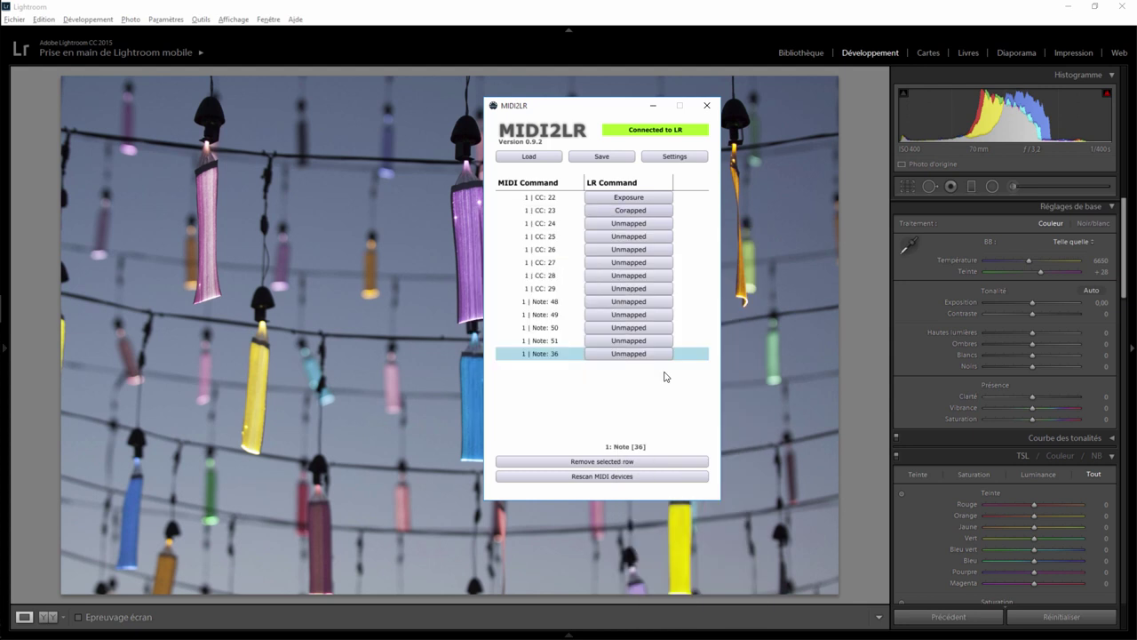
{"action": "left_click", "coordinate": [619, 224]}
{"action": "mouse_move", "coordinate": [533, 246]}
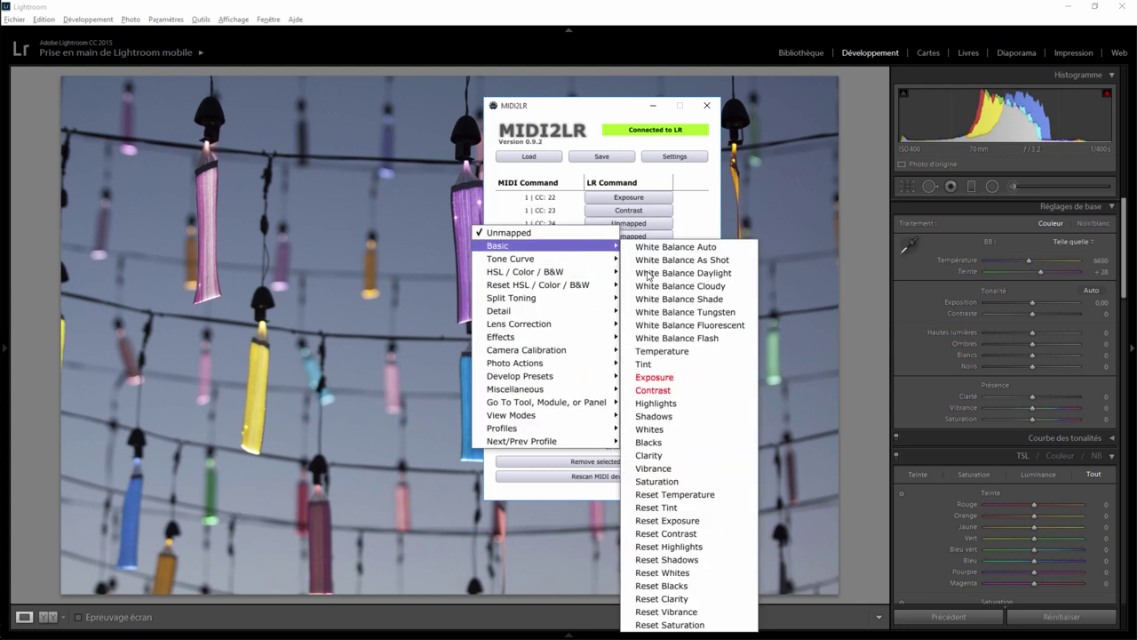
{"action": "left_click", "coordinate": [656, 402]}
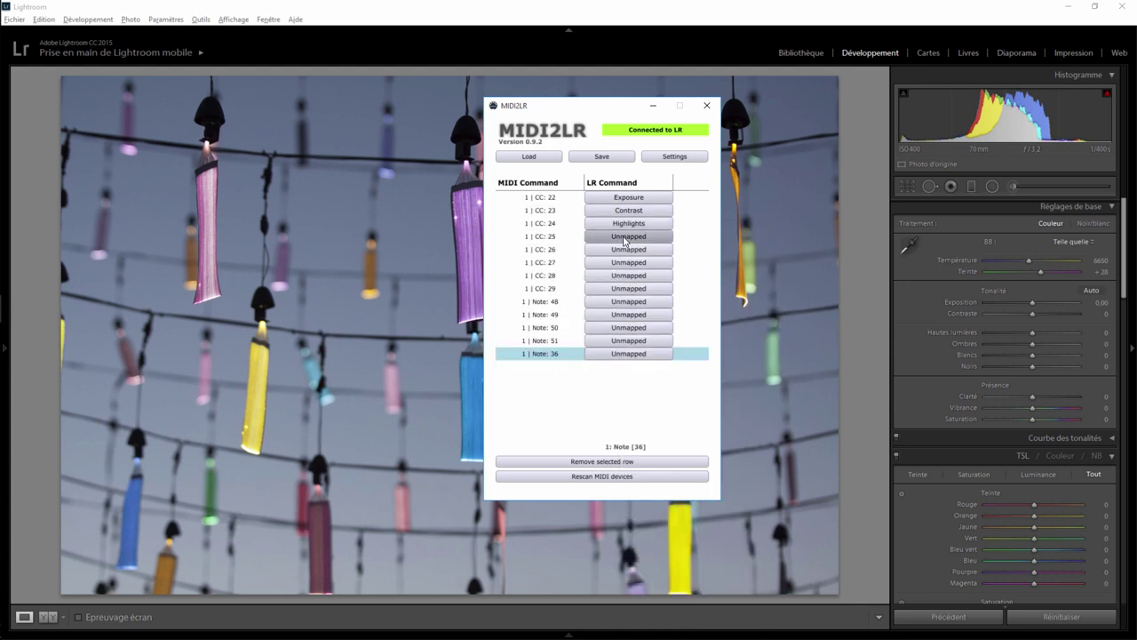
{"action": "left_click", "coordinate": [626, 238]}
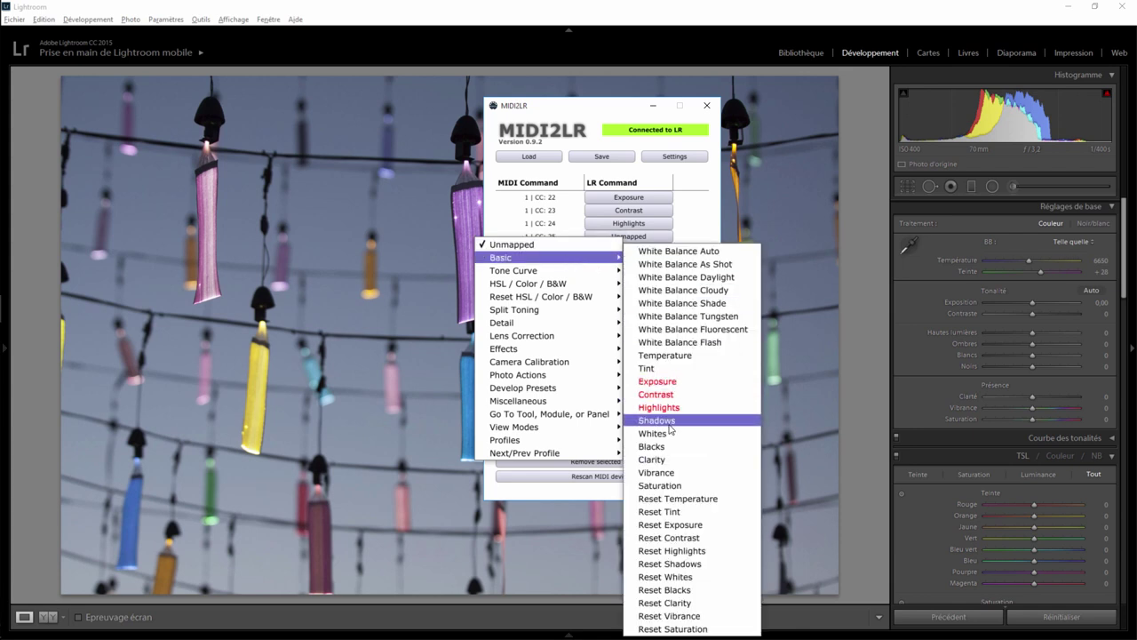
{"action": "left_click", "coordinate": [657, 420]}
Map knobs CC 26–28 to Whites, Blacks and Clarity, leaving CC 29 unmapped.
{"action": "left_click", "coordinate": [629, 251]}
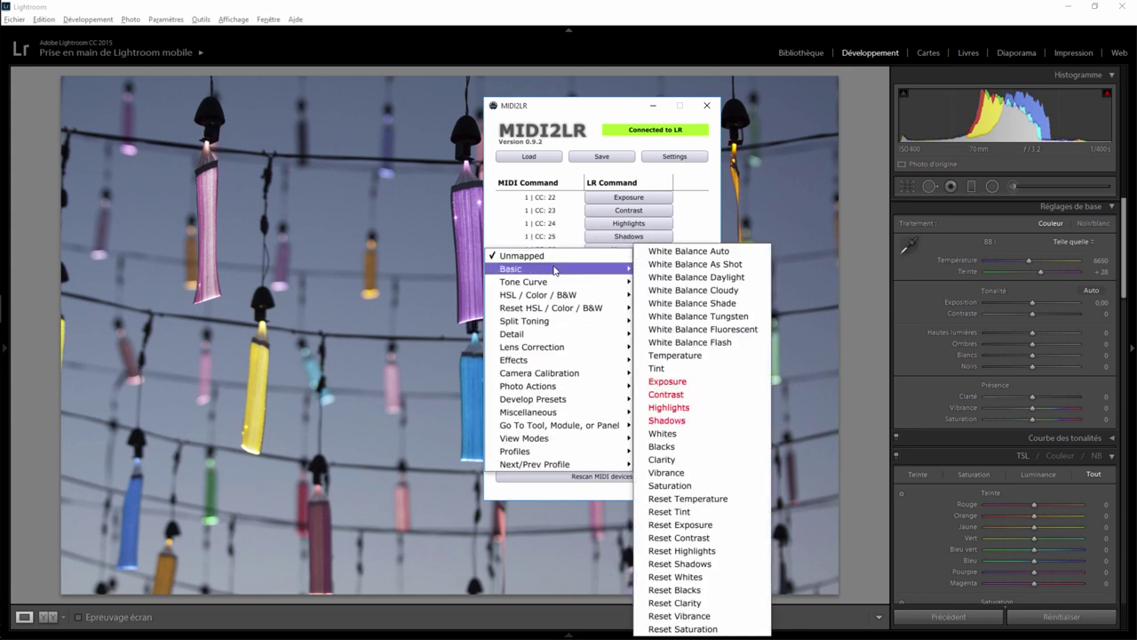
{"action": "left_click", "coordinate": [662, 433]}
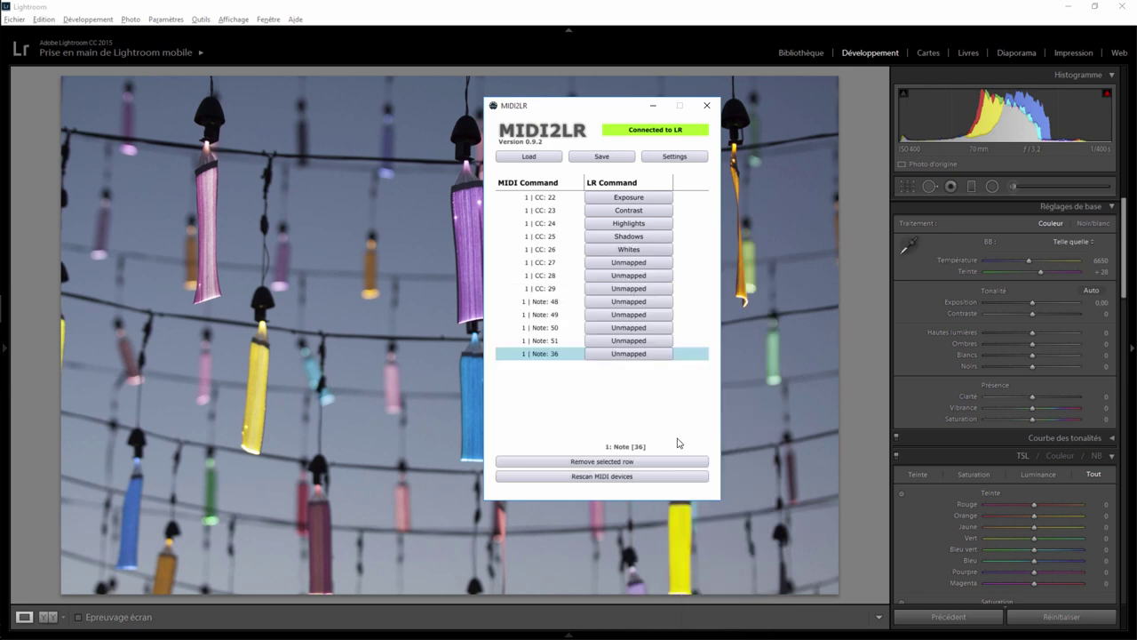
{"action": "left_click", "coordinate": [633, 266]}
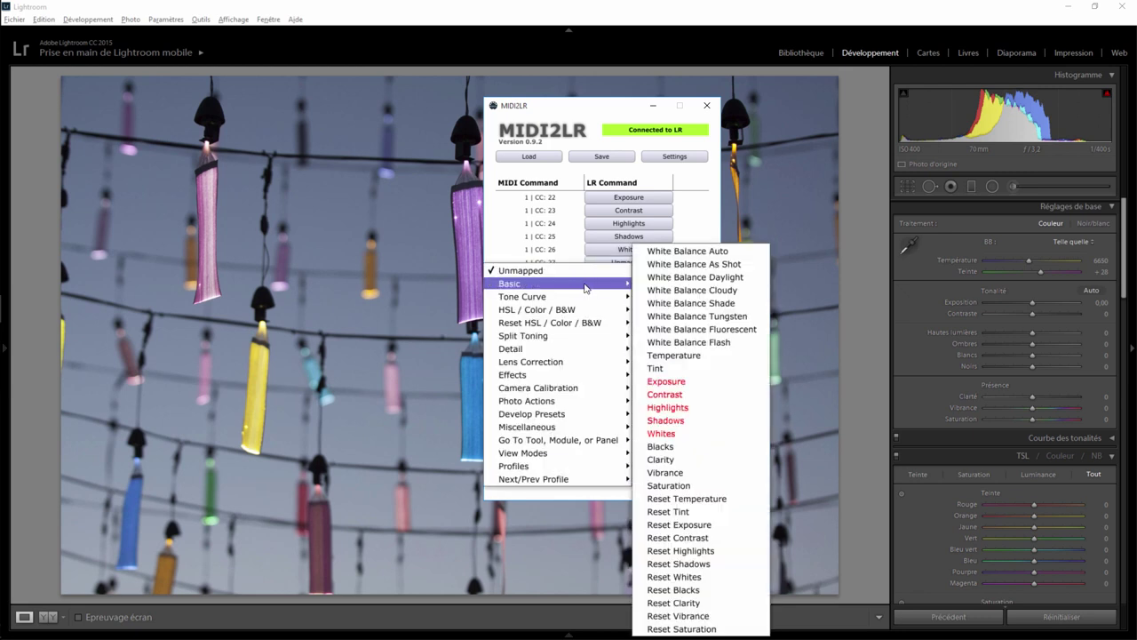
{"action": "left_click", "coordinate": [676, 435]}
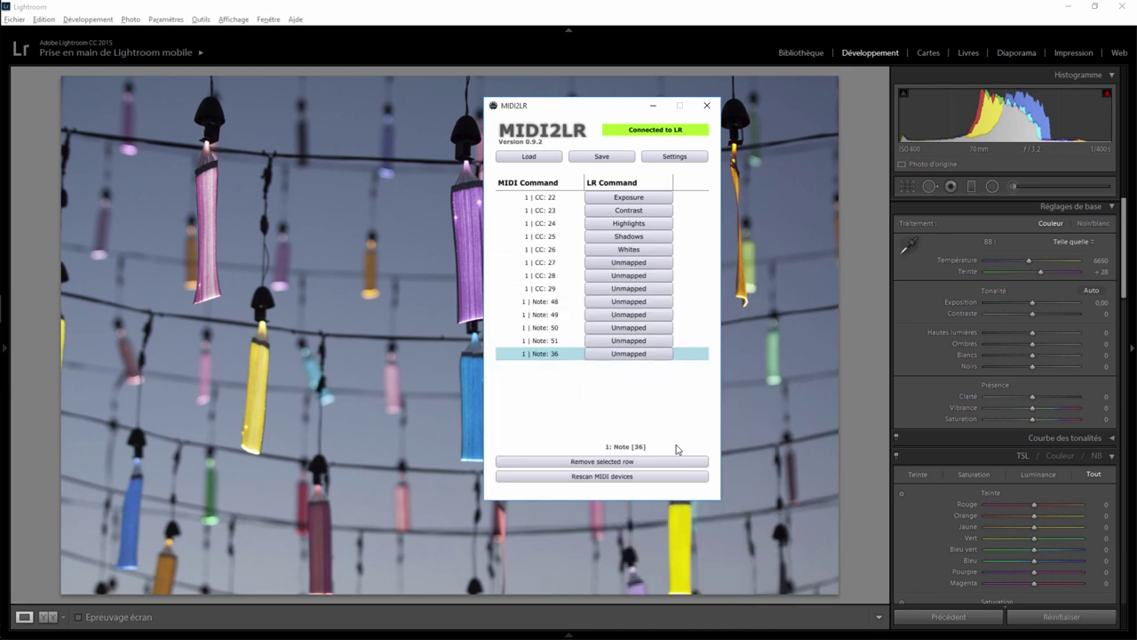
{"action": "left_click", "coordinate": [626, 276]}
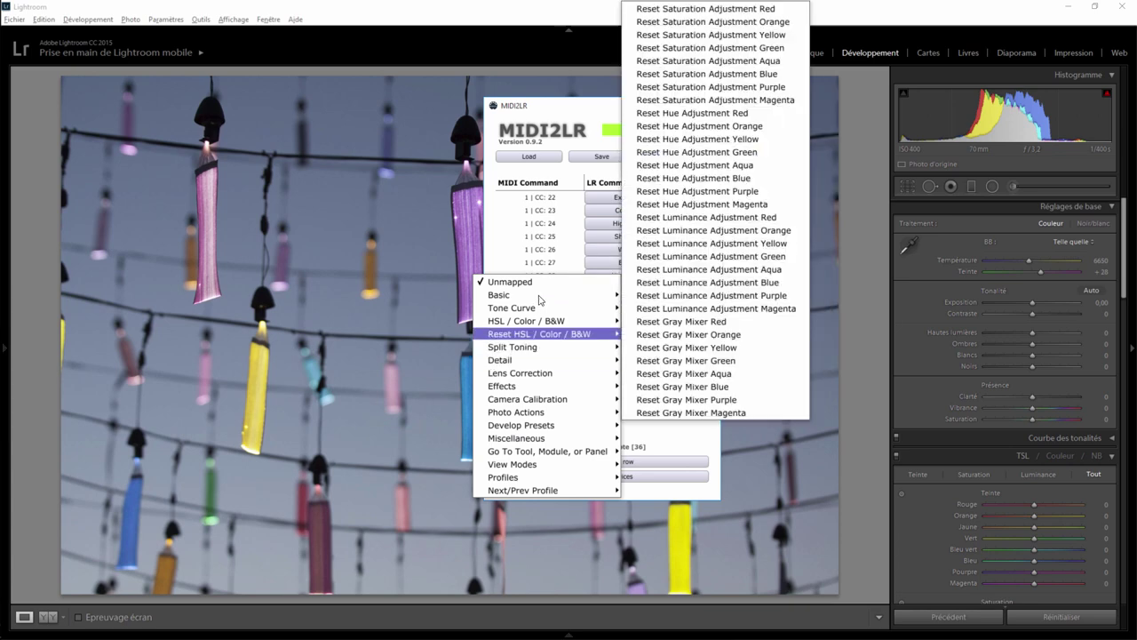
{"action": "left_click", "coordinate": [658, 459]}
{"action": "mouse_move", "coordinate": [511, 308]}
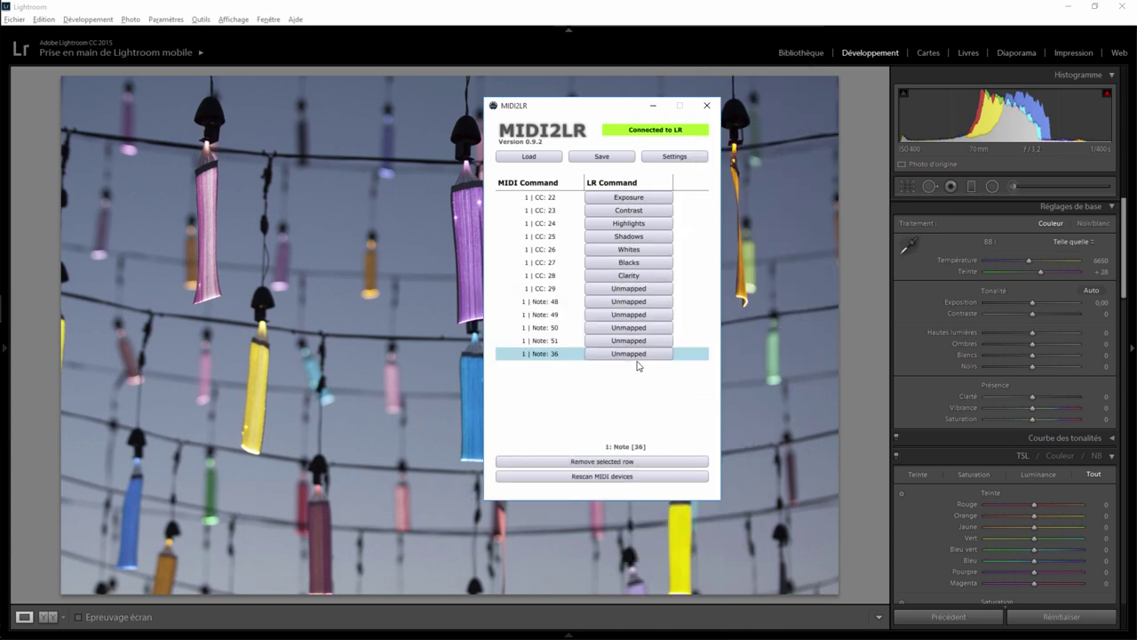
{"action": "left_click", "coordinate": [628, 289]}
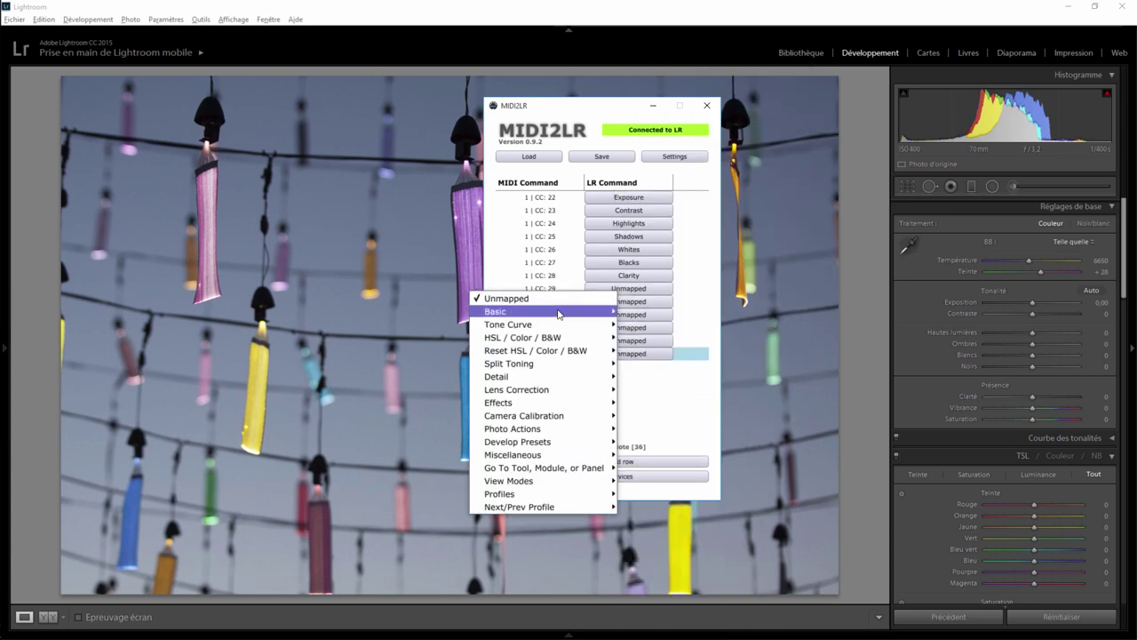
{"action": "left_click", "coordinate": [660, 475]}
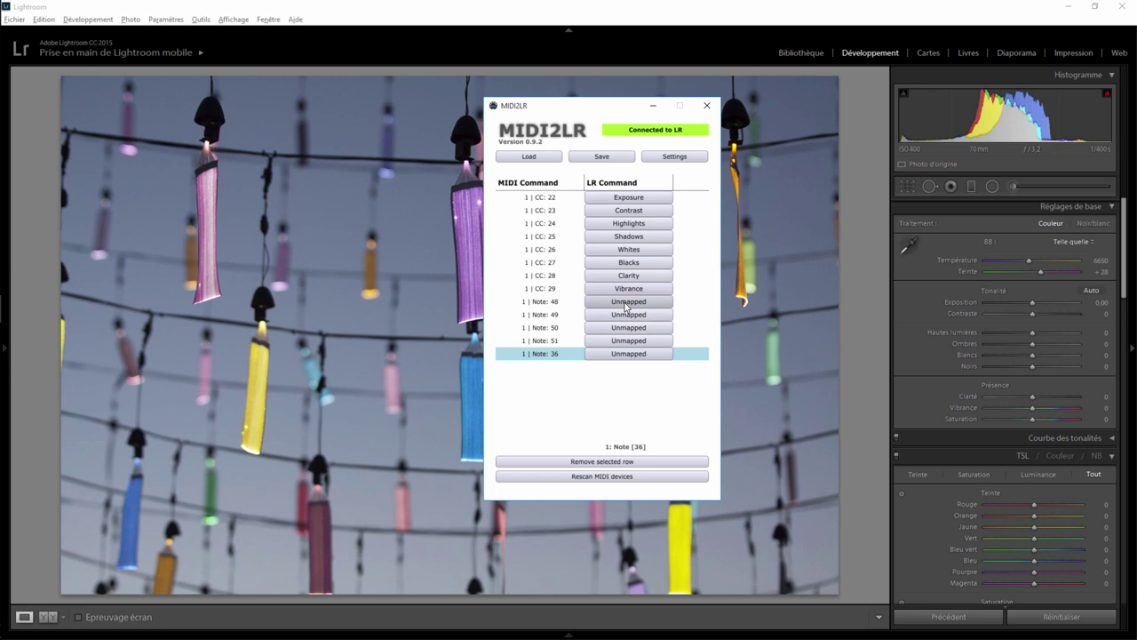
Map Notes 48–51 to Crop, Graduated Filter, Radial Filter, Adjustment Brush, and Note 36 to Reset Clarity.
{"action": "left_click", "coordinate": [626, 305]}
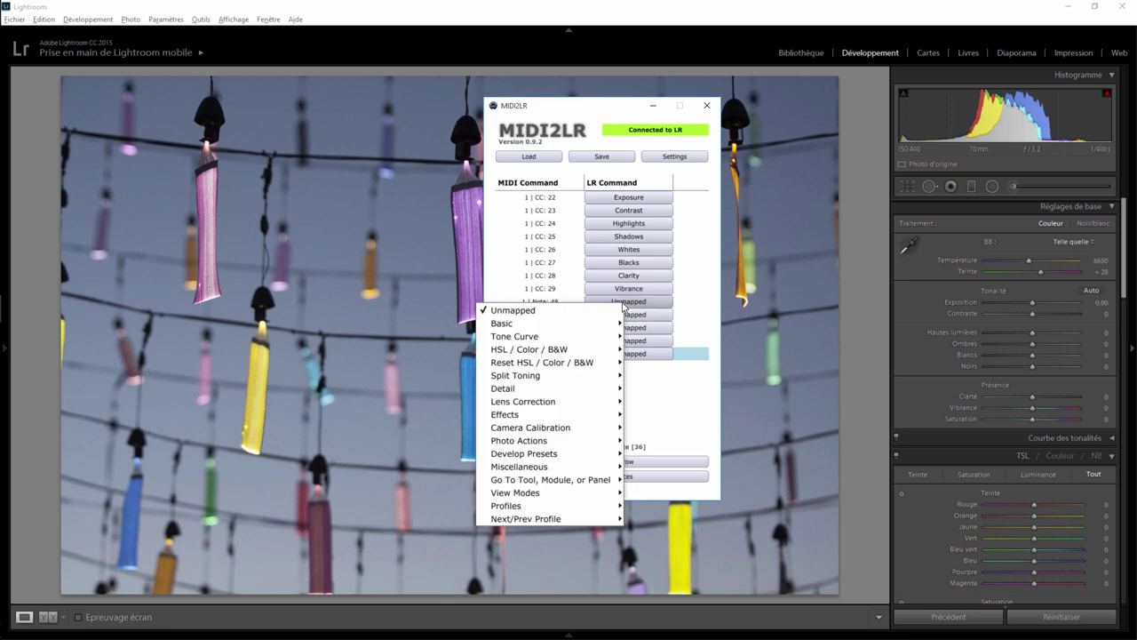
{"action": "mouse_move", "coordinate": [550, 480]}
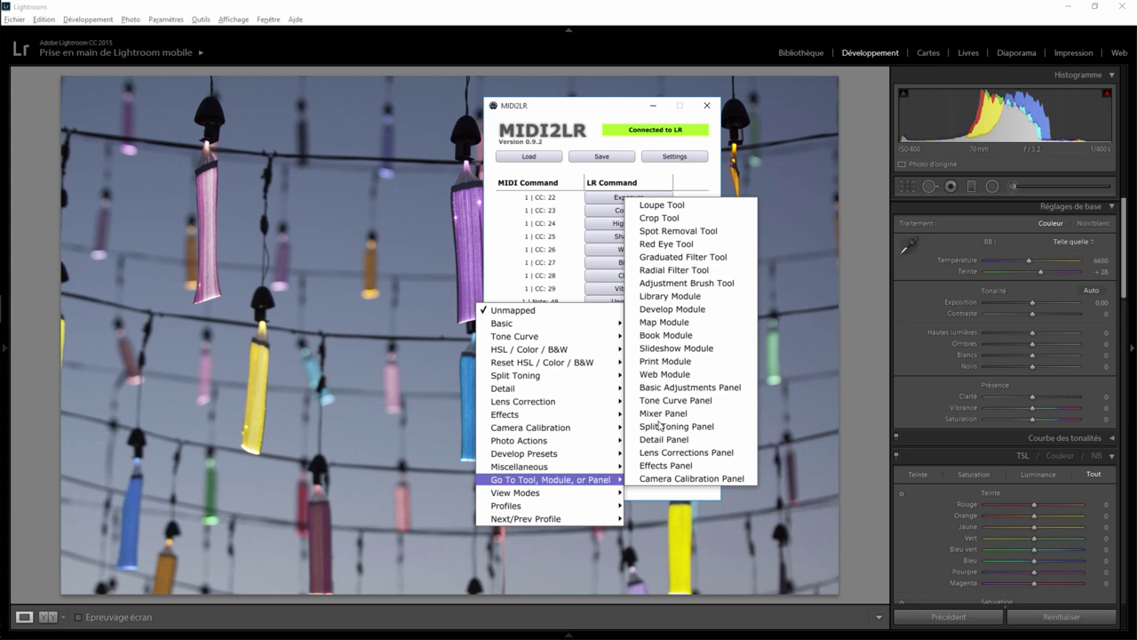
{"action": "left_click", "coordinate": [662, 217]}
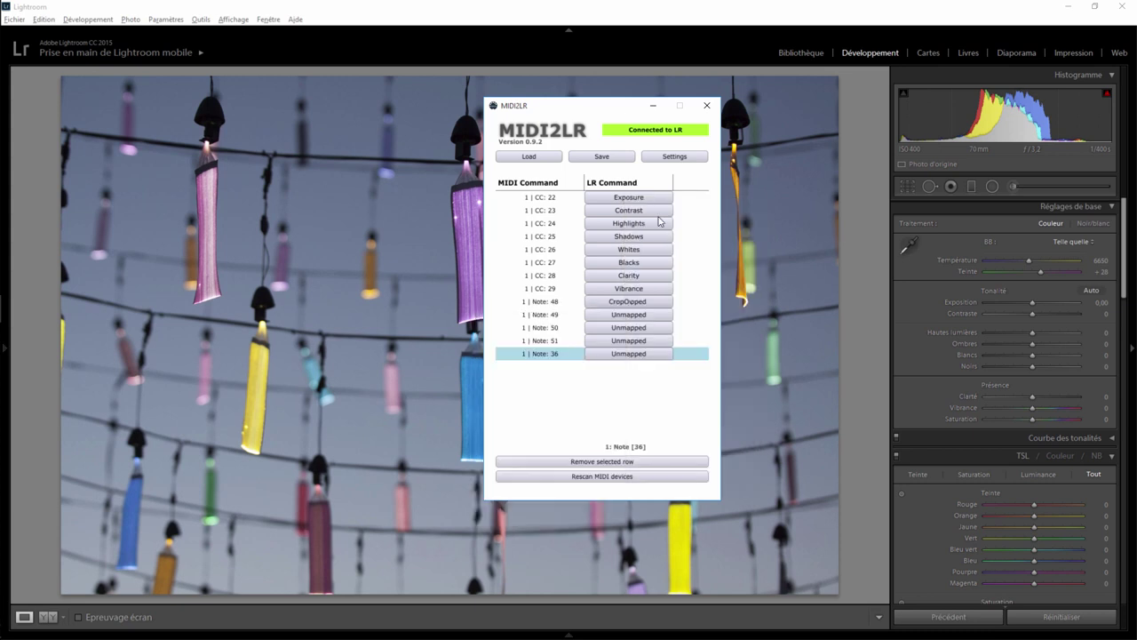
{"action": "left_click", "coordinate": [624, 315]}
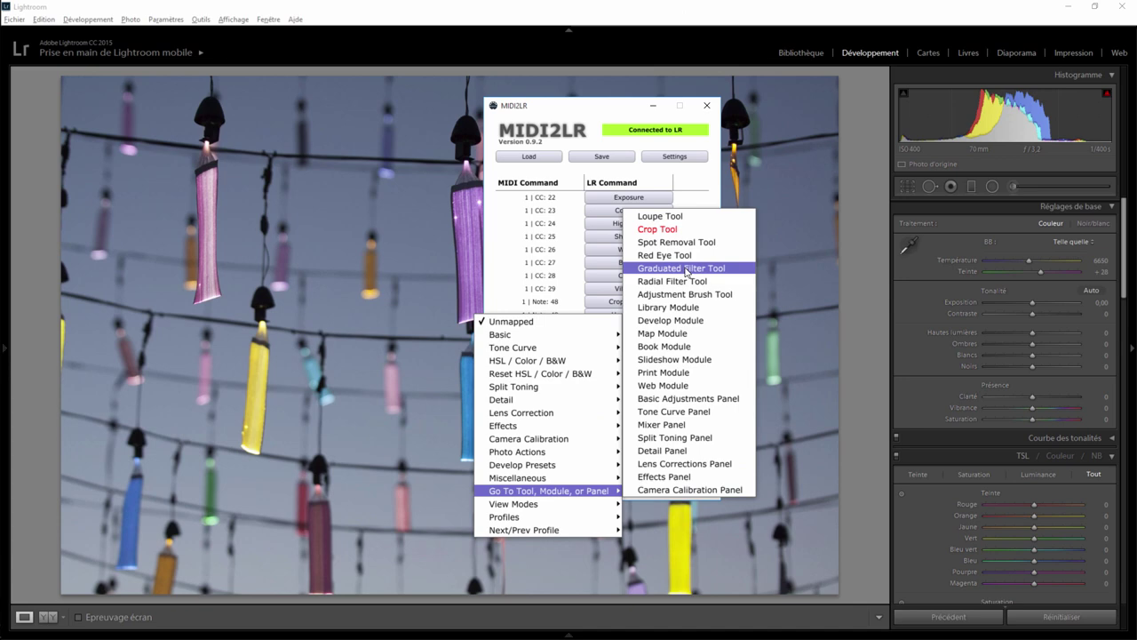
{"action": "left_click", "coordinate": [687, 268]}
{"action": "left_click", "coordinate": [627, 329]}
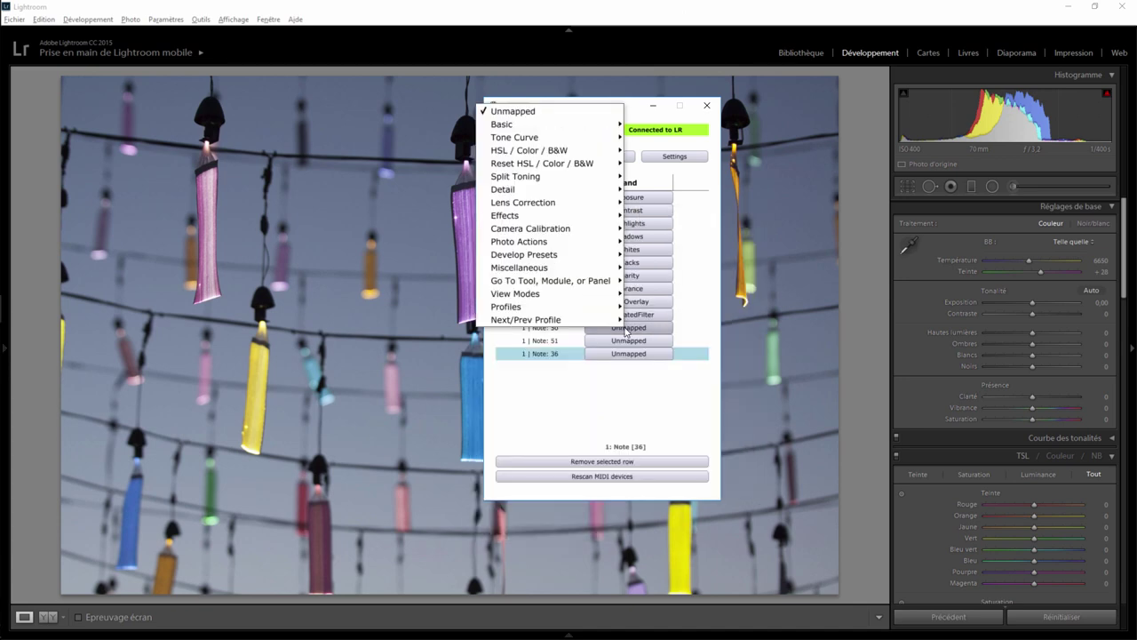
{"action": "mouse_move", "coordinate": [548, 491]}
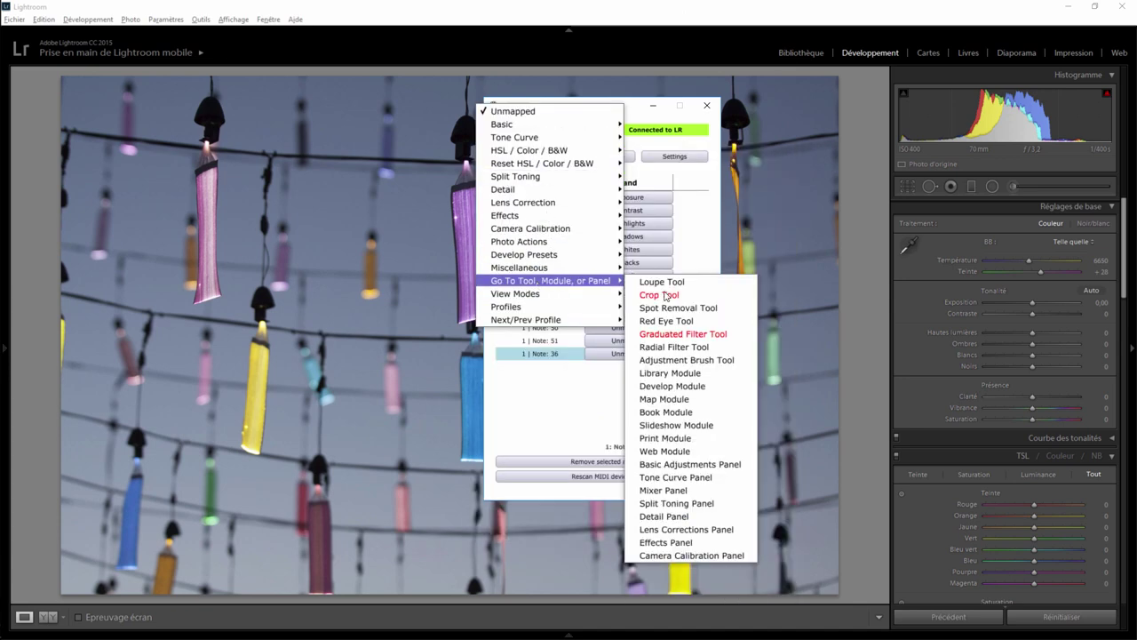
{"action": "left_click", "coordinate": [675, 347]}
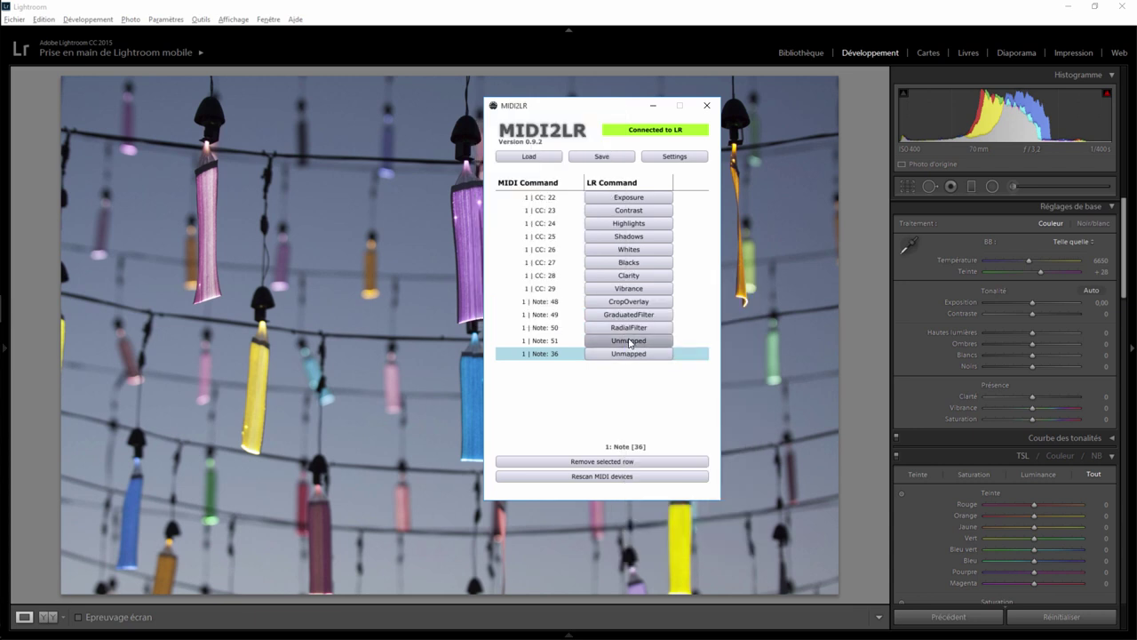
{"action": "left_click", "coordinate": [630, 343]}
{"action": "mouse_move", "coordinate": [554, 292]}
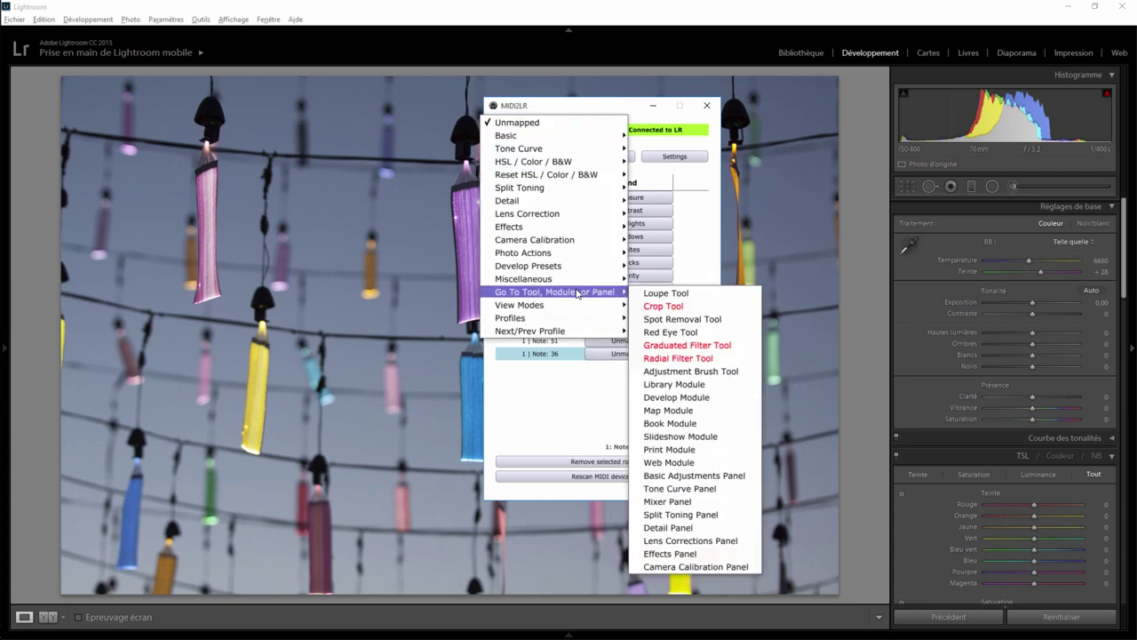
{"action": "left_click", "coordinate": [684, 371]}
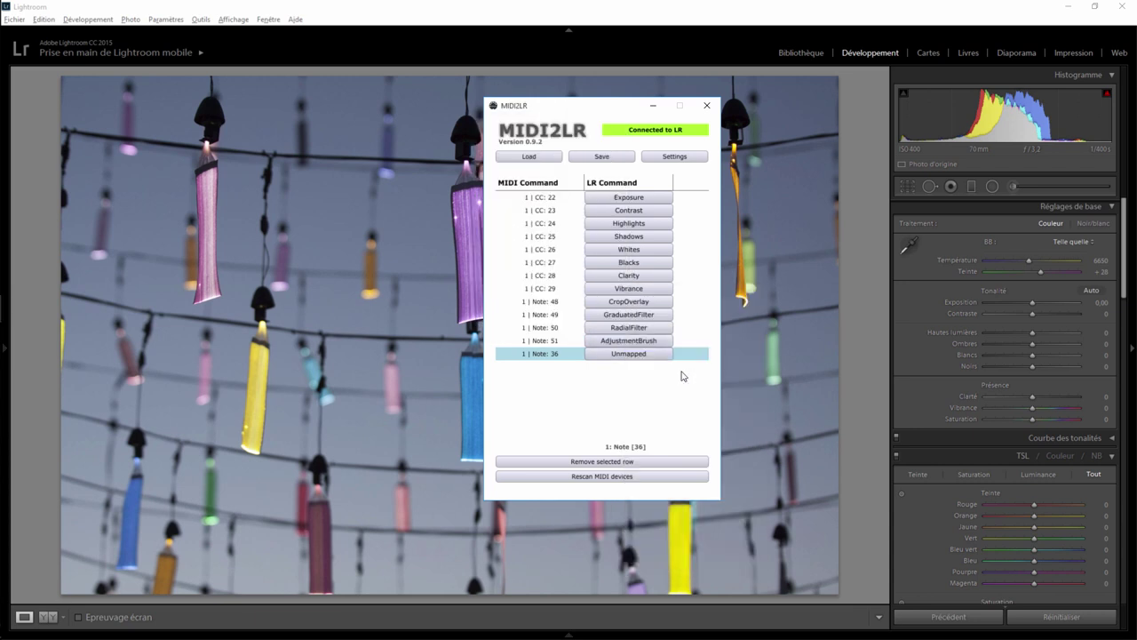
{"action": "left_click", "coordinate": [631, 354]}
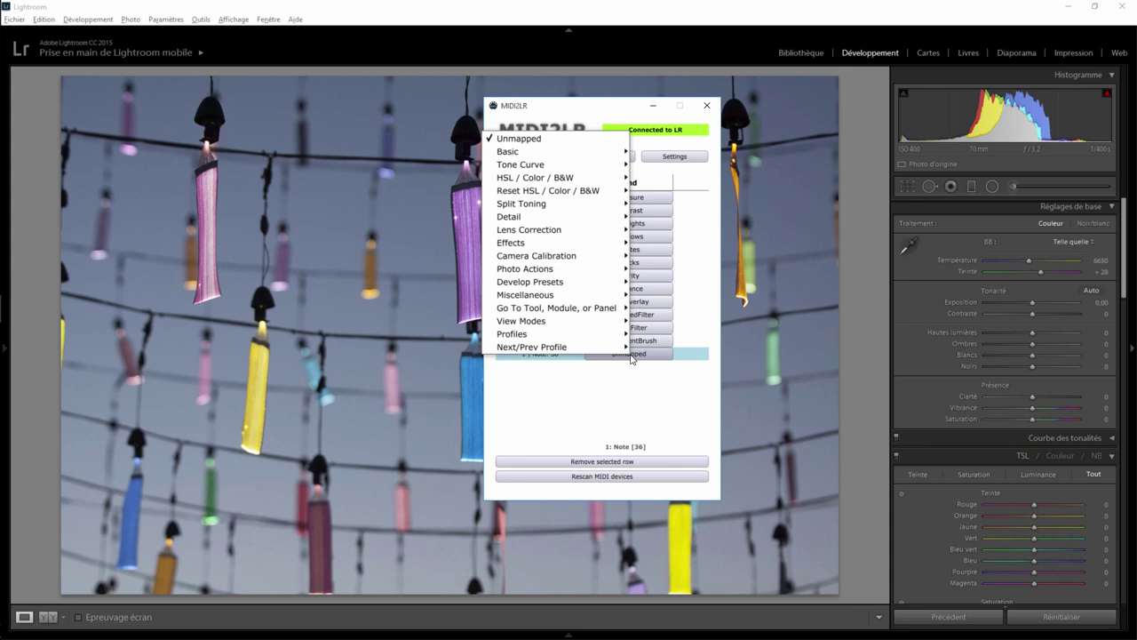
{"action": "mouse_move", "coordinate": [533, 151]}
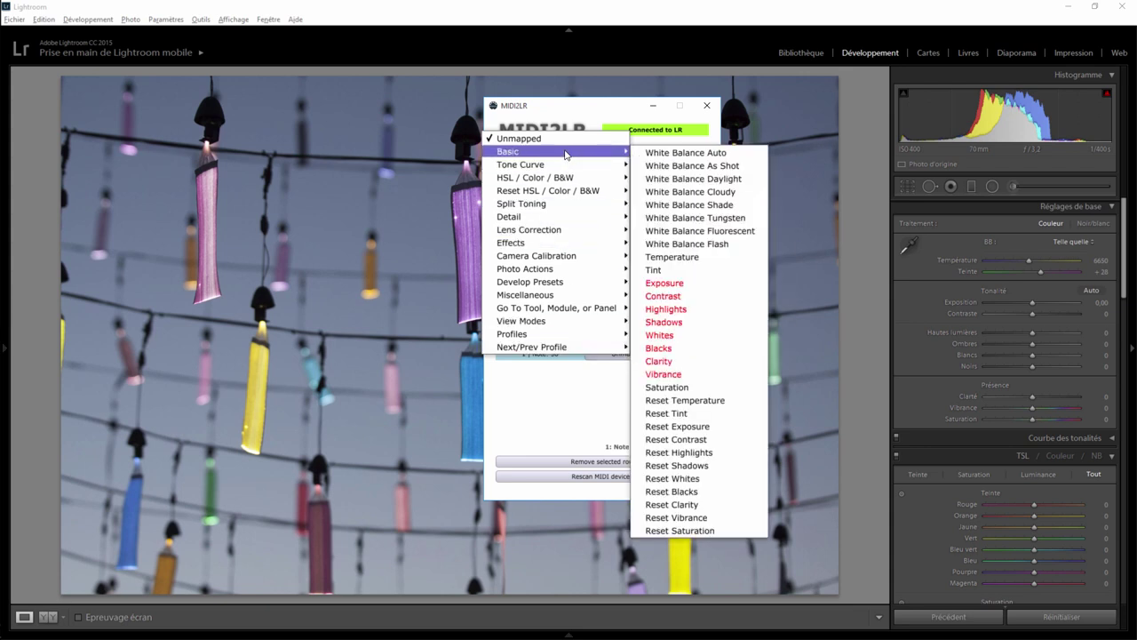
{"action": "left_click", "coordinate": [696, 505]}
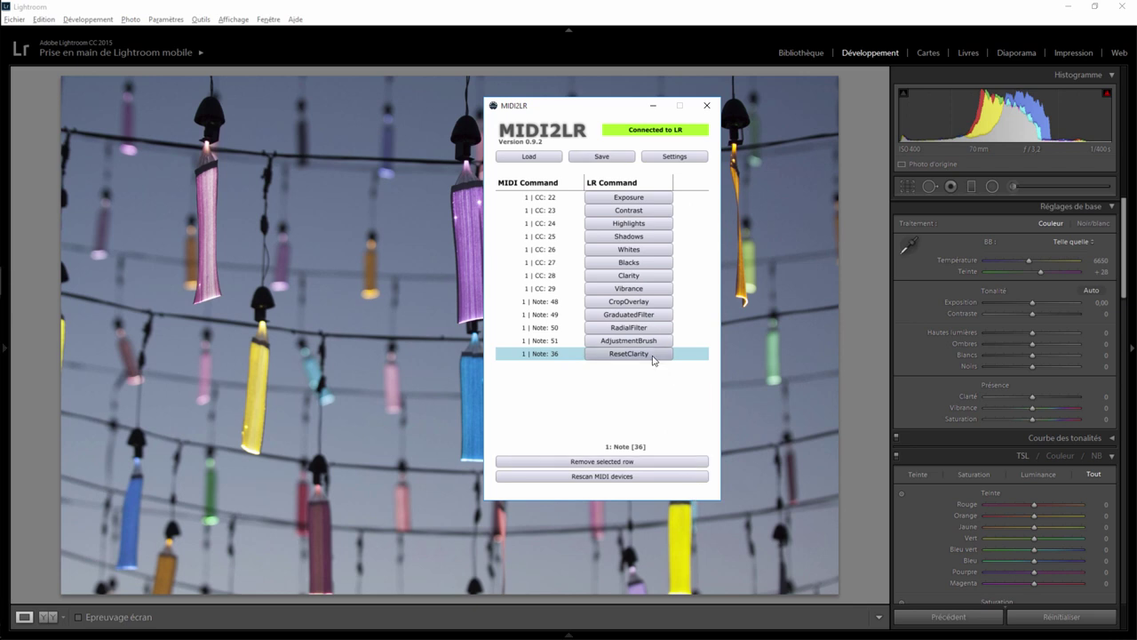
{"action": "left_click", "coordinate": [602, 158]}
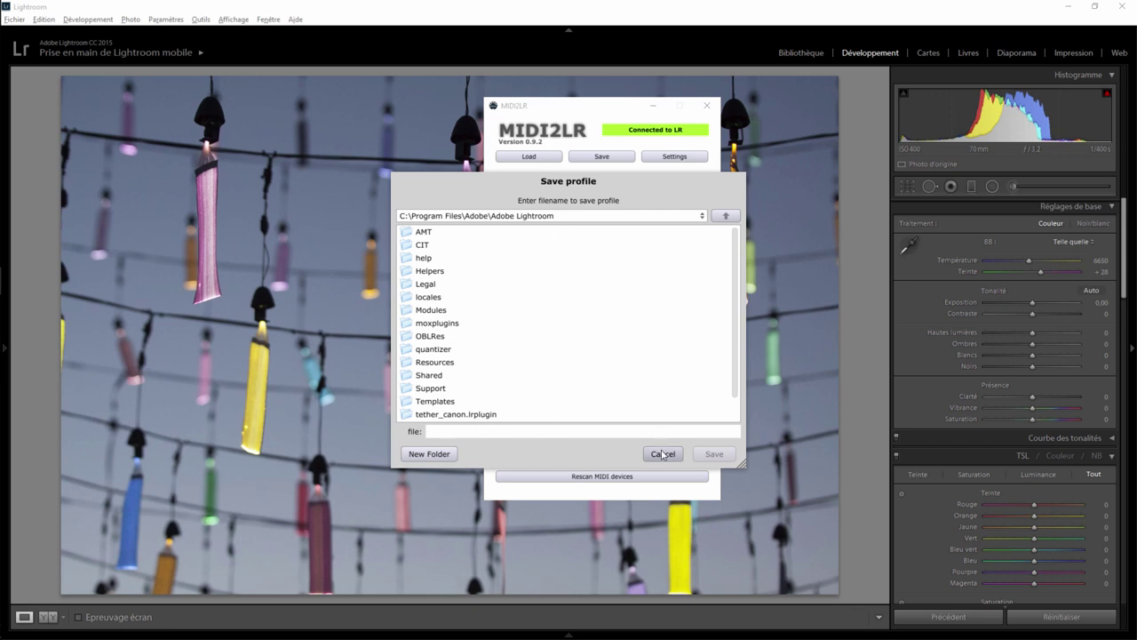
{"action": "left_click", "coordinate": [663, 454]}
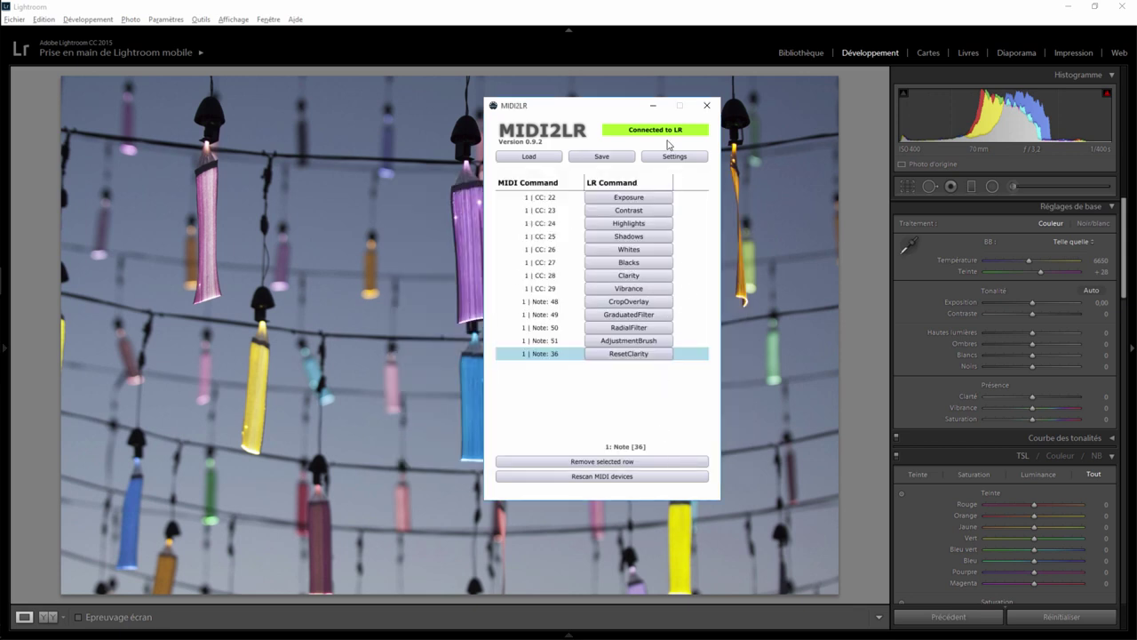
{"action": "left_click_drag", "start_coordinate": [617, 107], "coordinate": [765, 88]}
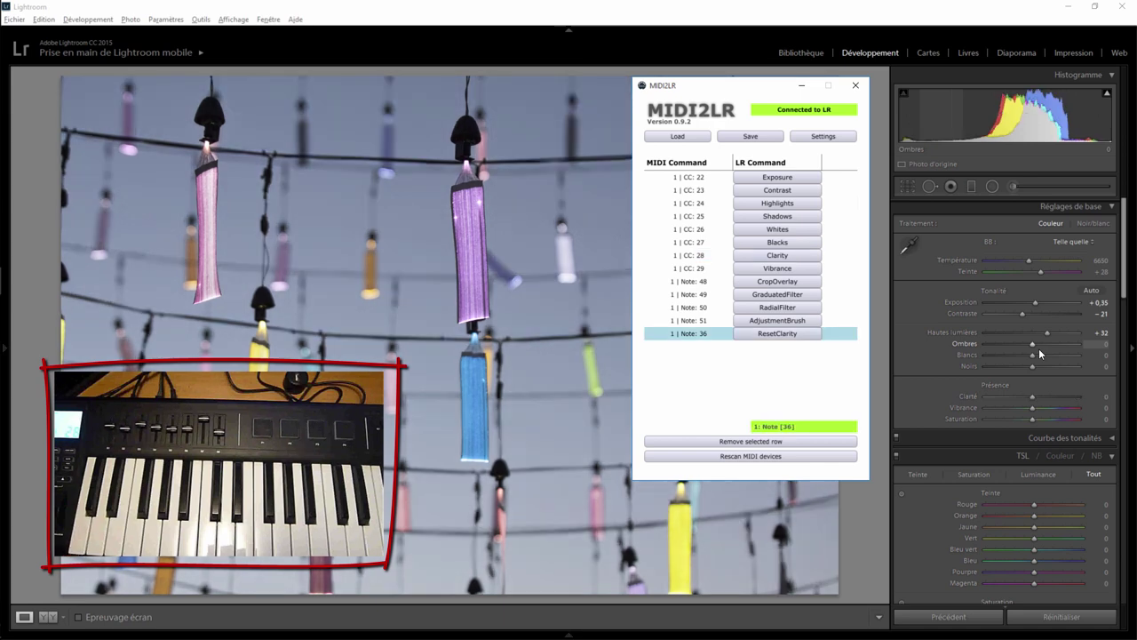
Minimize MIDI2LR and brush-brighten a patch near the photo centre.
{"action": "left_click", "coordinate": [802, 85]}
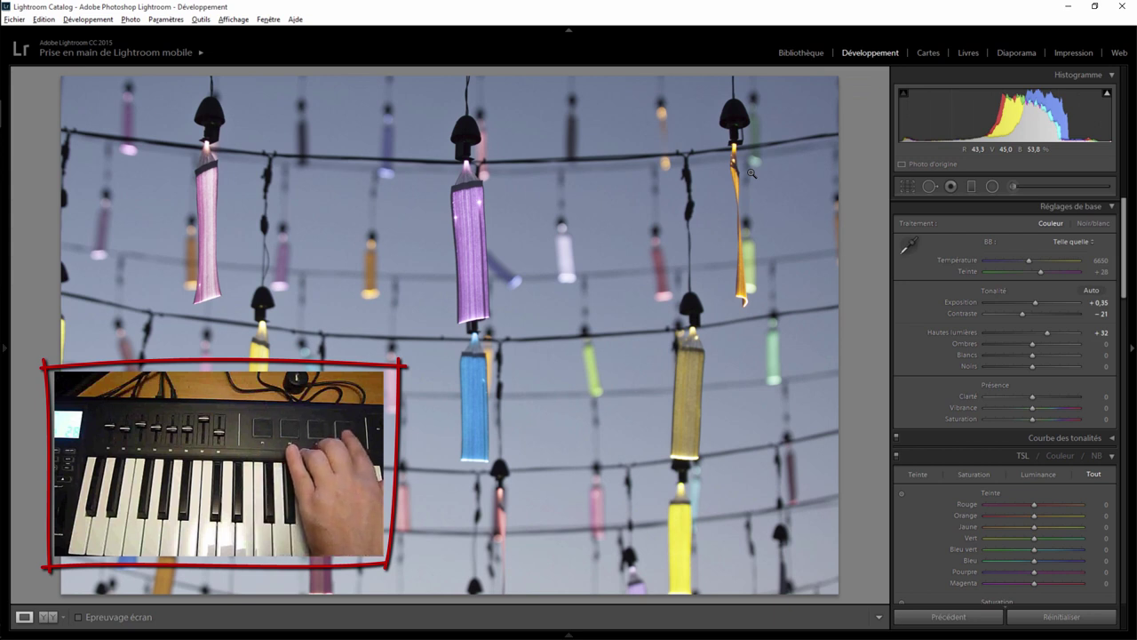
{"action": "key", "text": "k"}
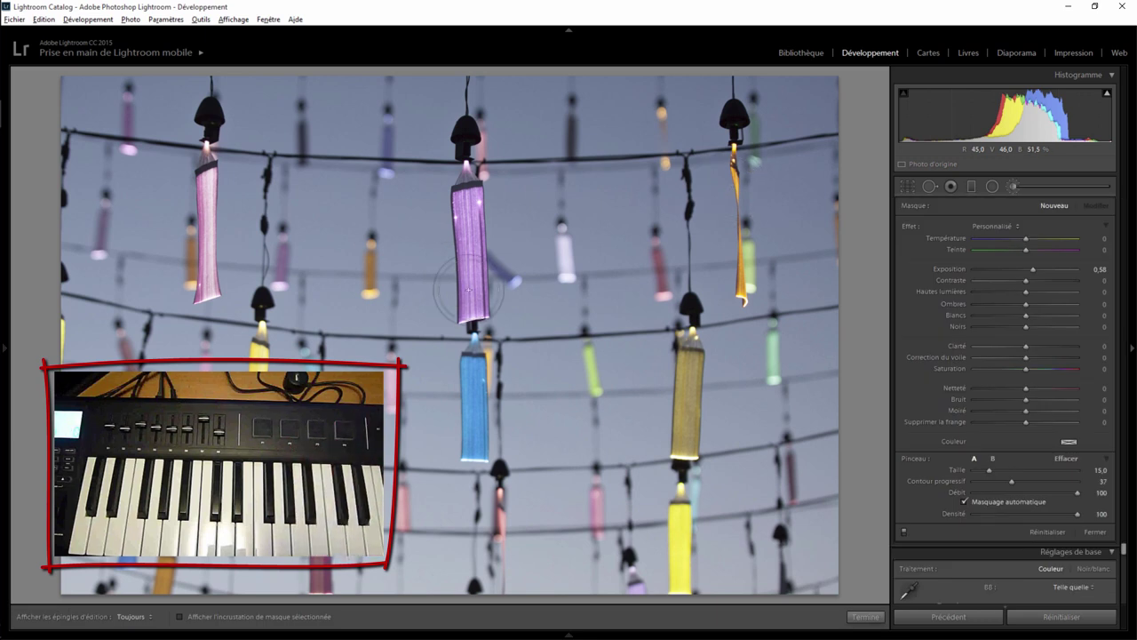
{"action": "mouse_move", "coordinate": [462, 276]}
{"action": "left_mouse_down"}
{"action": "mouse_move", "coordinate": [586, 233]}
{"action": "mouse_move", "coordinate": [556, 280]}
{"action": "left_mouse_up"}
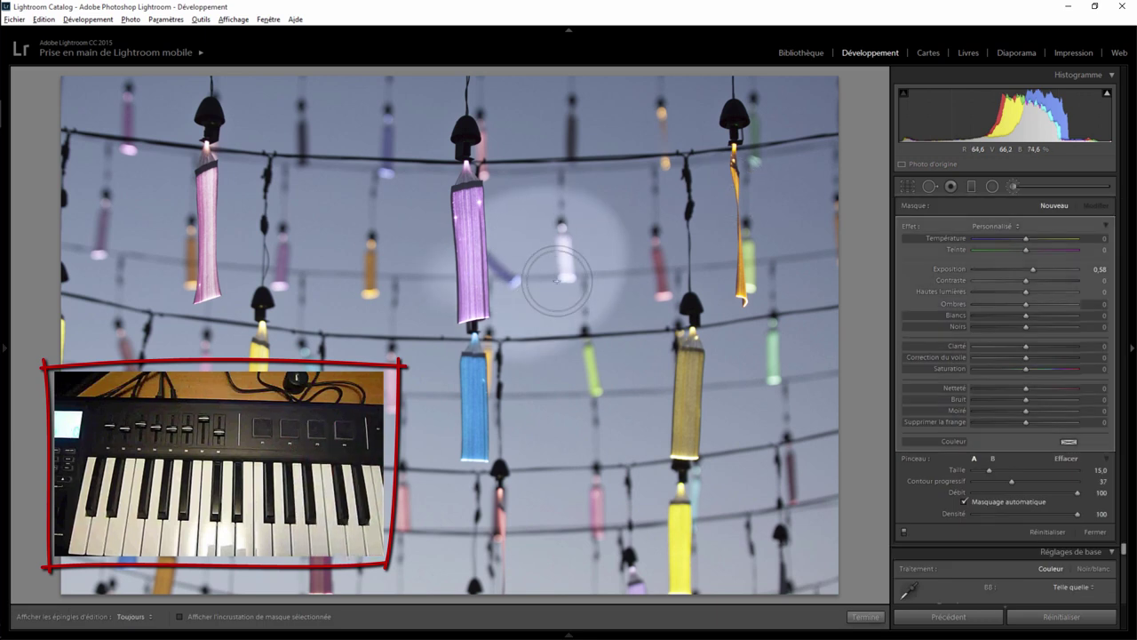
Tighten the crop by dragging in the top-right corner.
{"action": "key", "text": "r"}
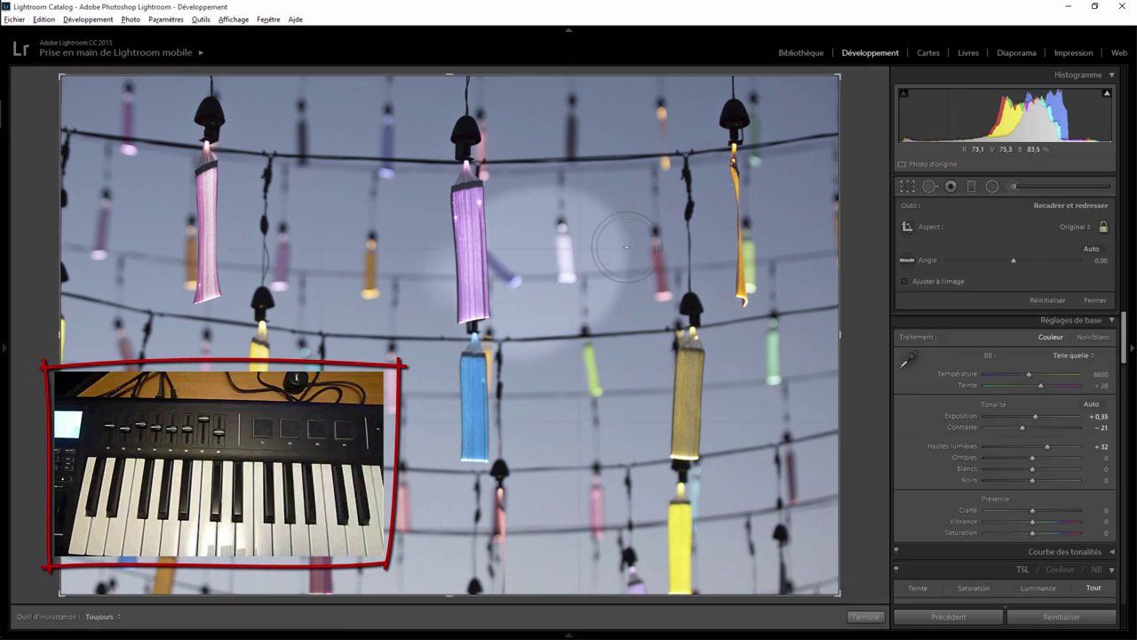
{"action": "left_click_drag", "start_coordinate": [826, 77], "coordinate": [699, 172]}
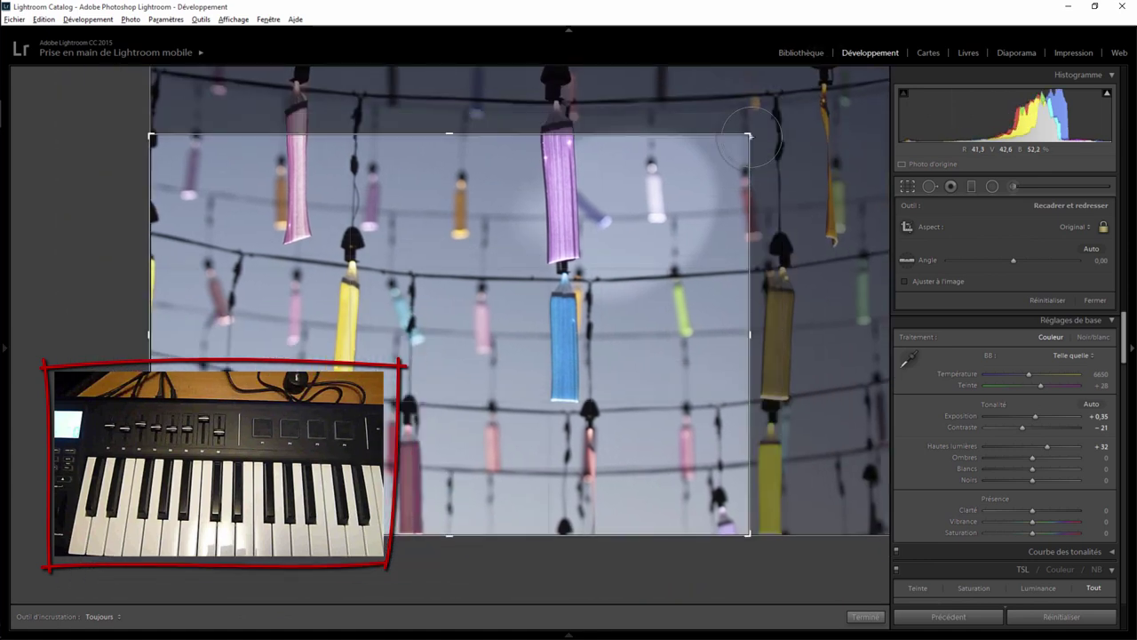
{"action": "key", "text": "k"}
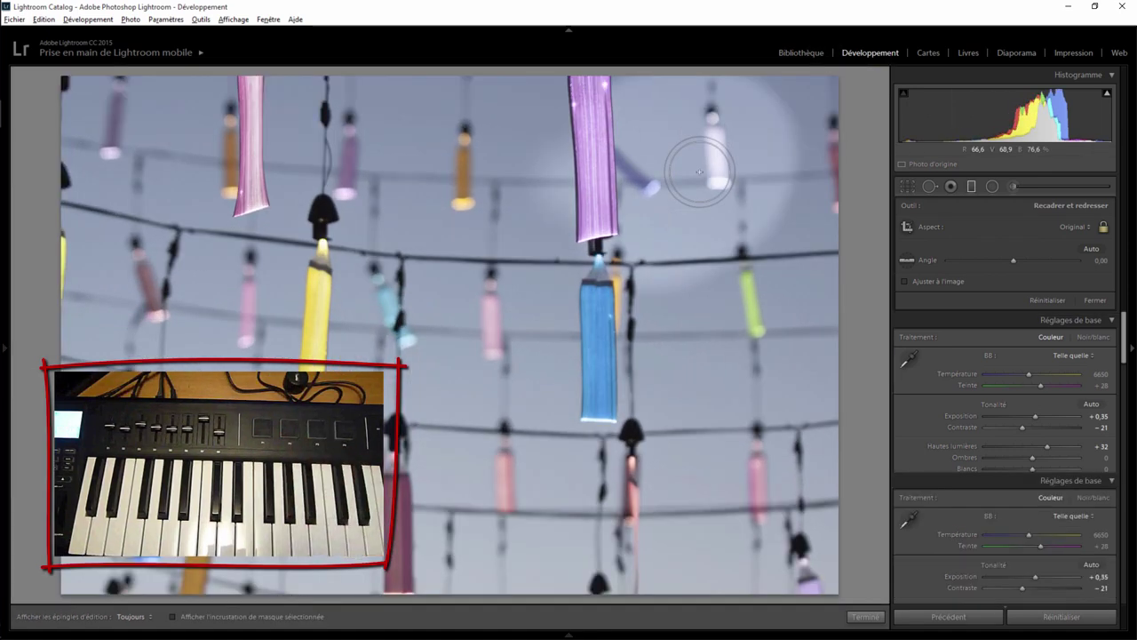
Add a large radial filter ellipse over the upper-left lanterns and close the tool.
{"action": "left_click_drag", "start_coordinate": [479, 350], "coordinate": [480, 382]}
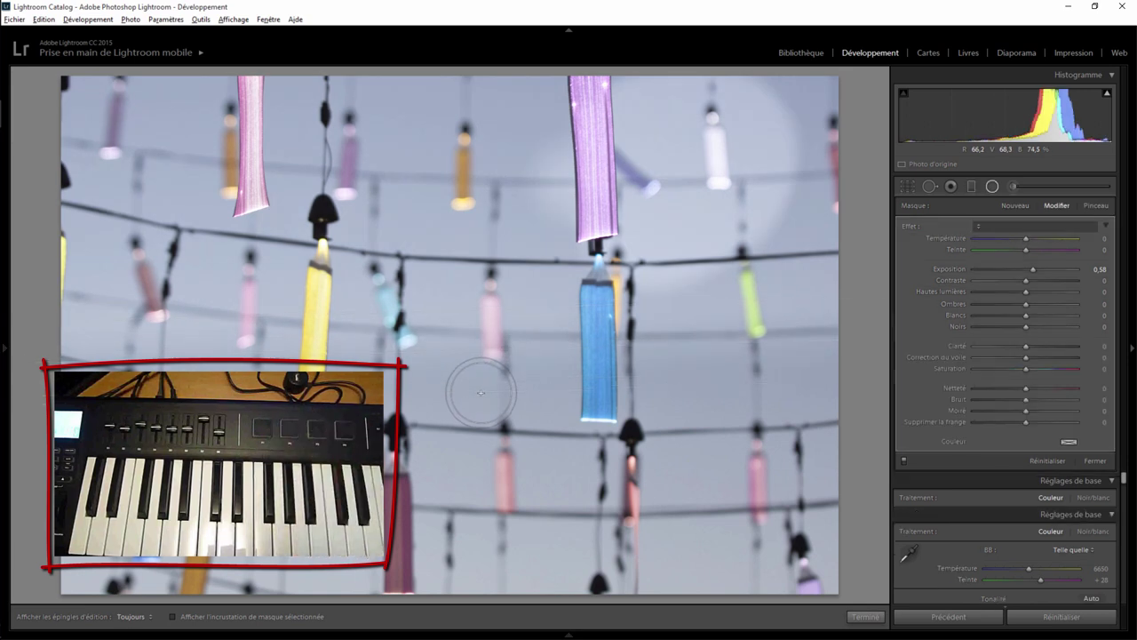
{"action": "key", "text": "Delete"}
{"action": "left_click_drag", "start_coordinate": [500, 343], "coordinate": [503, 440]}
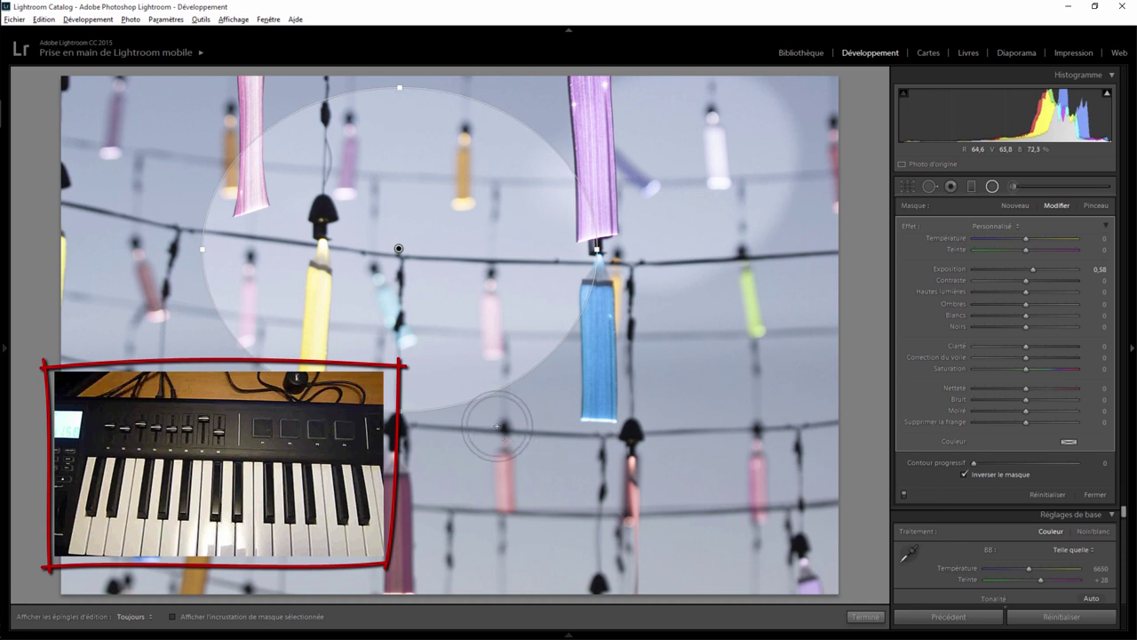
{"action": "left_click", "coordinate": [1094, 490]}
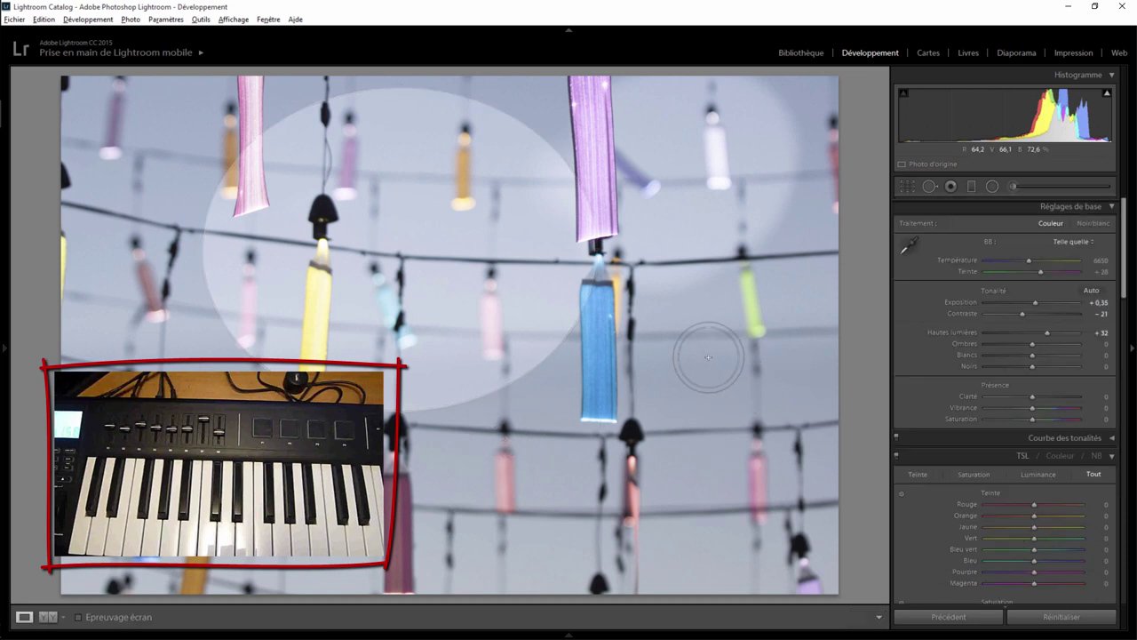